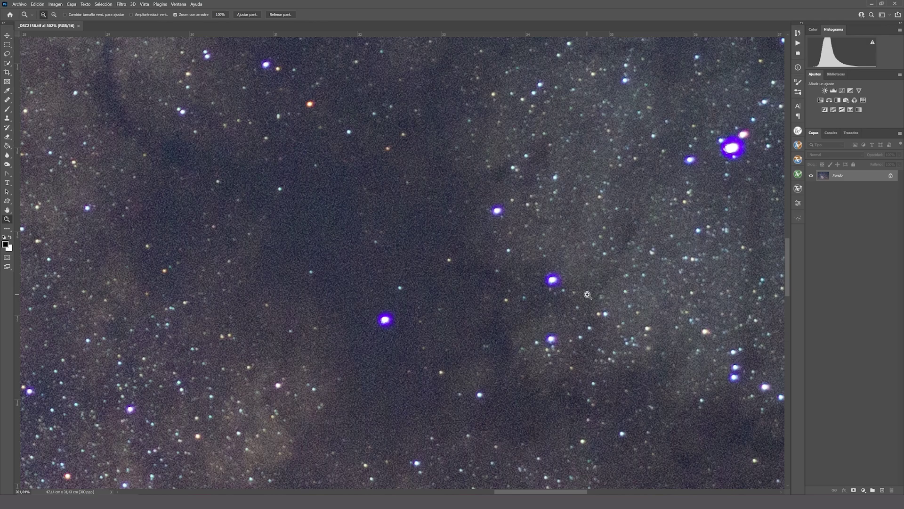
- Switch to the Photos viewer, browse the Milky Way exposures from _DSC2158.tif onward, and return to Photoshop
key(alt+Tab)
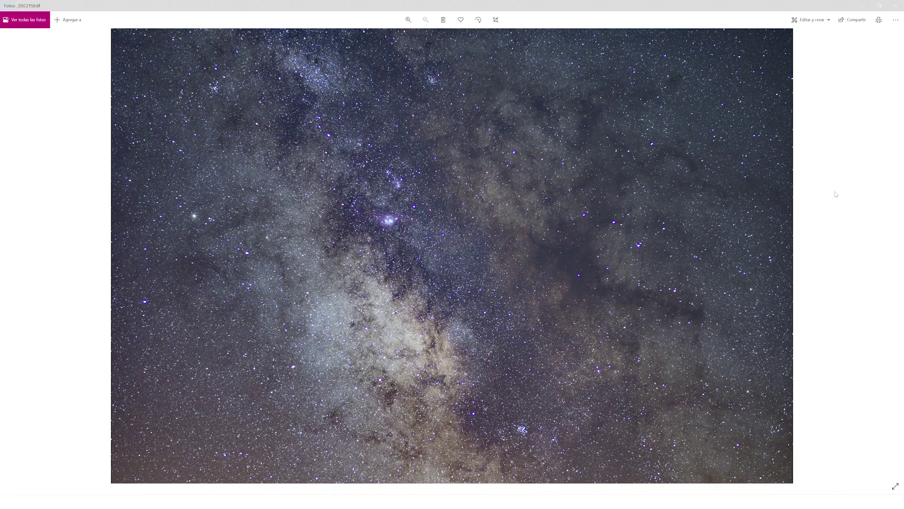
key(Right)
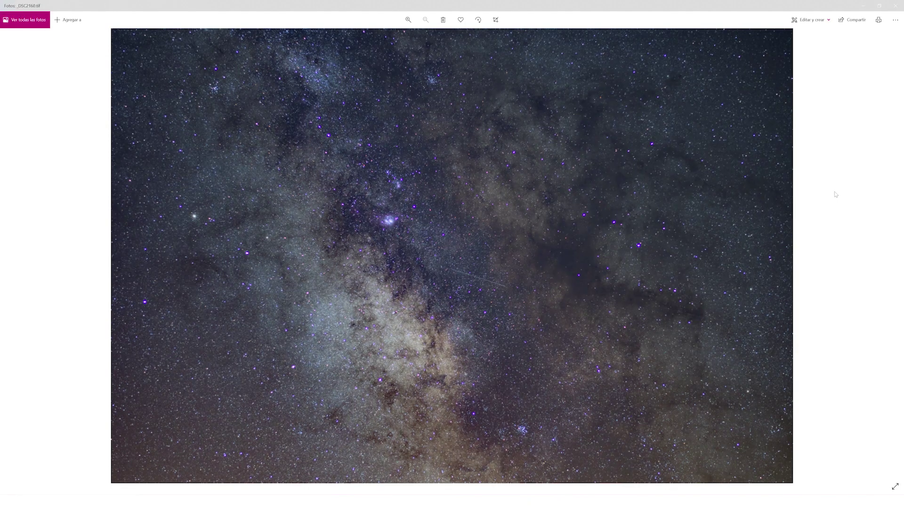
key(Right)
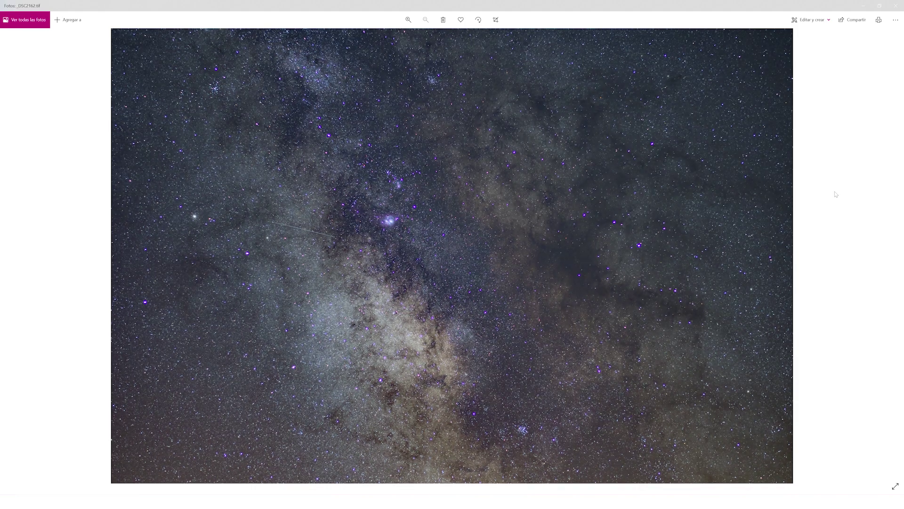
key(Right)
key(Right)
key(Right)
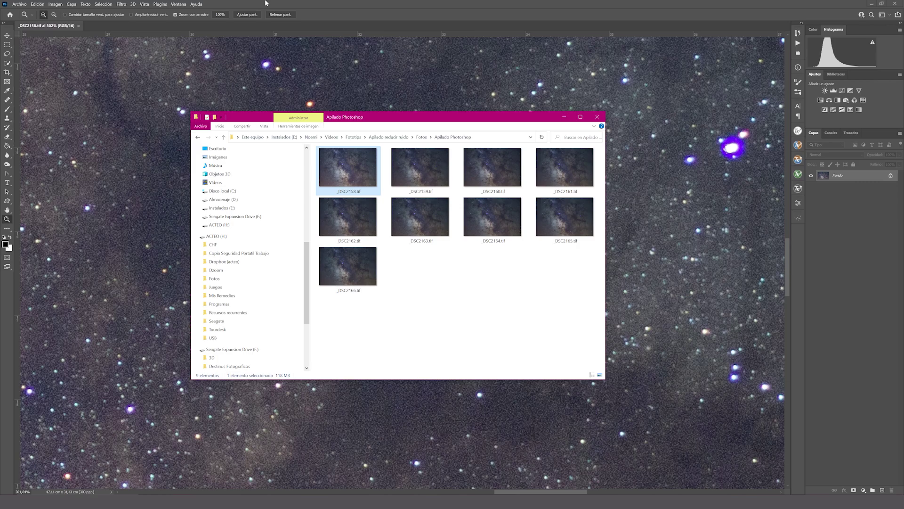
click(327, 4)
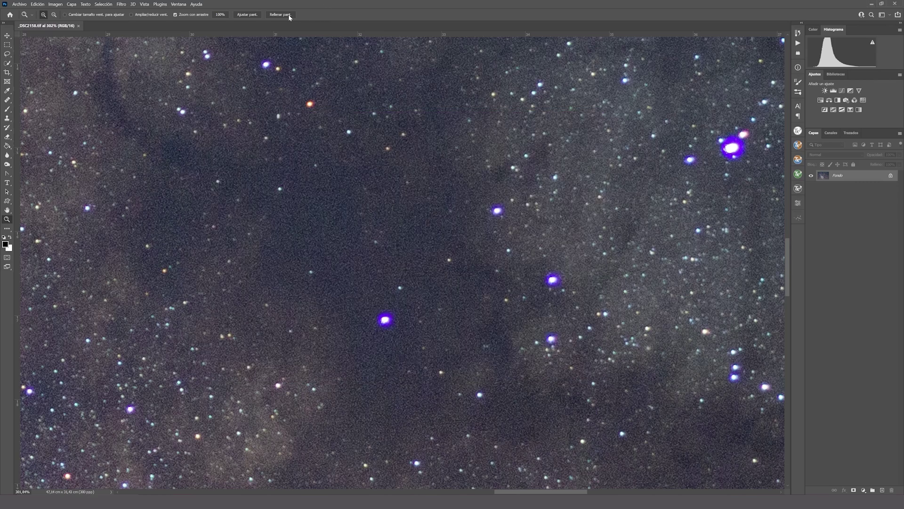
- Start loading files into a stack and add _DSC2158.tif through _DSC2166.tif from the Apilado Photoshop folder as sources
click(21, 4)
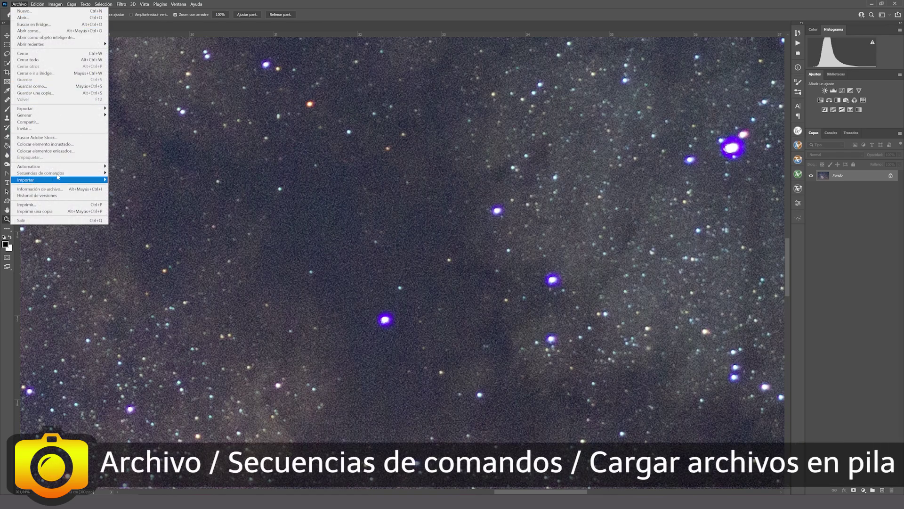
mouse_move(59, 174)
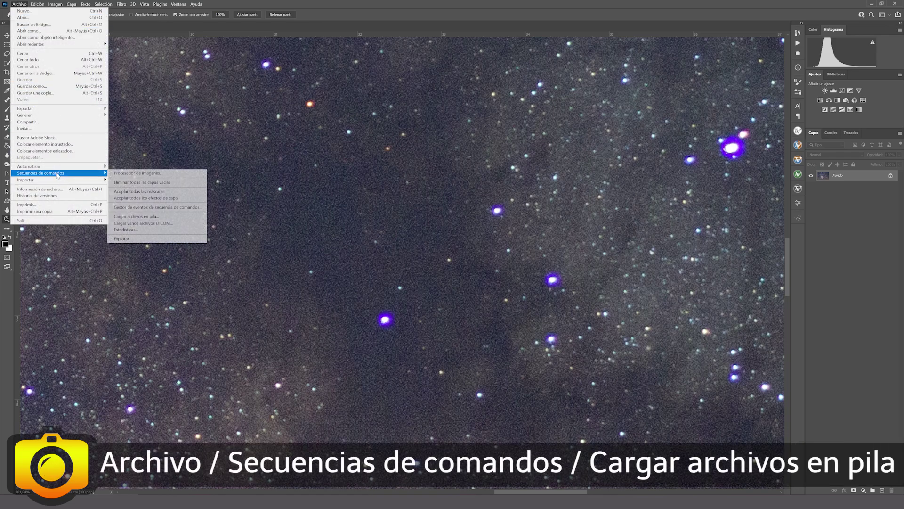
click(157, 218)
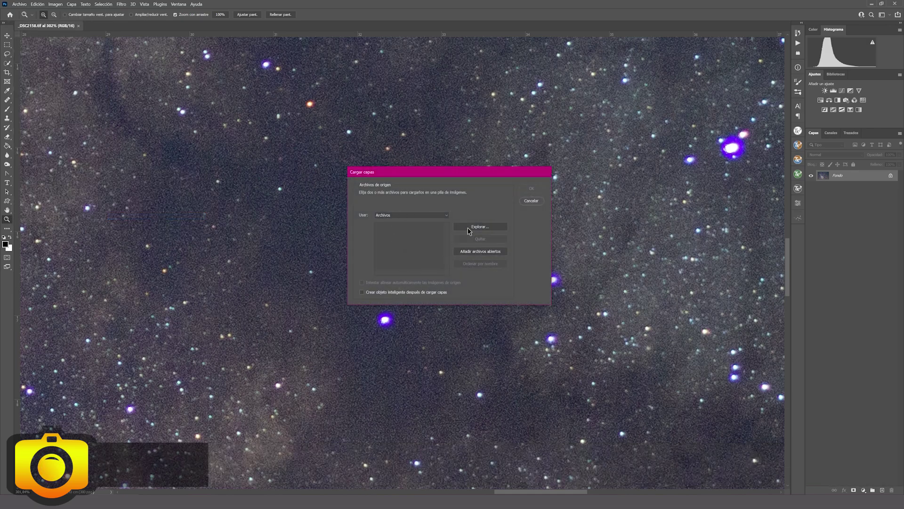
click(468, 227)
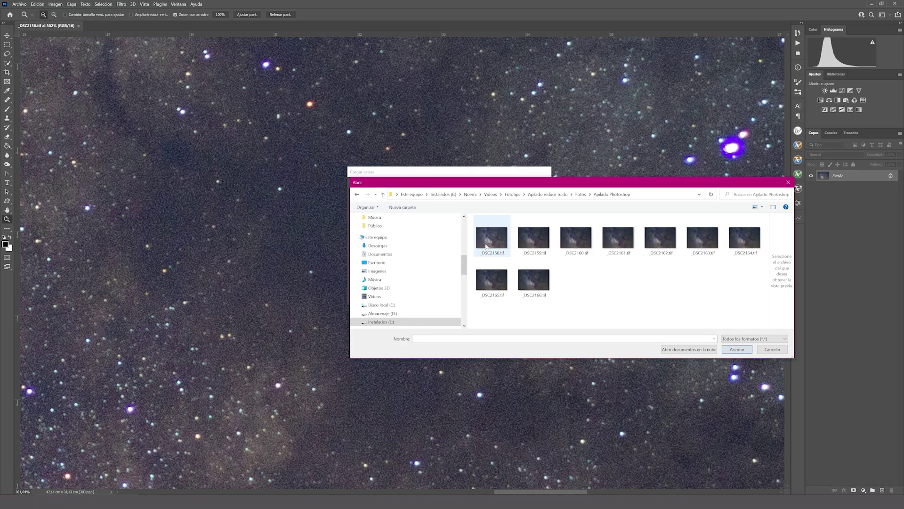
click(489, 238)
shift+click(534, 282)
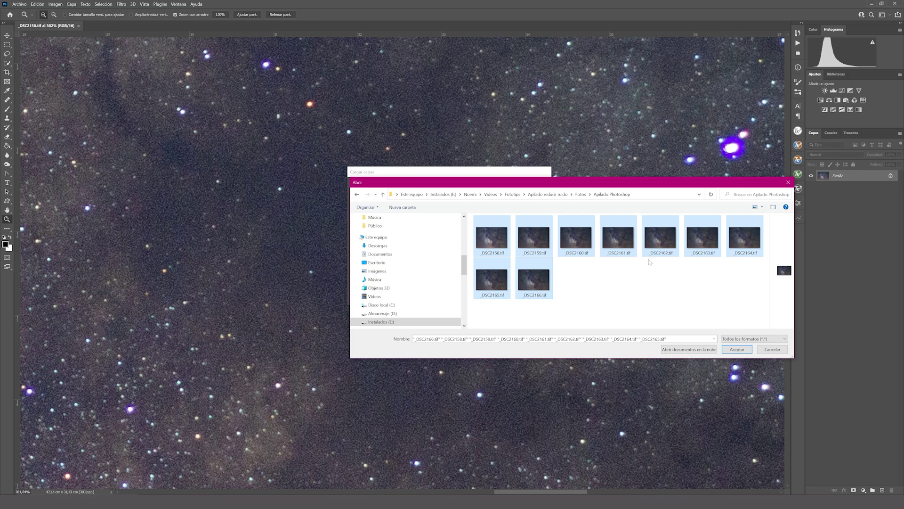
click(735, 350)
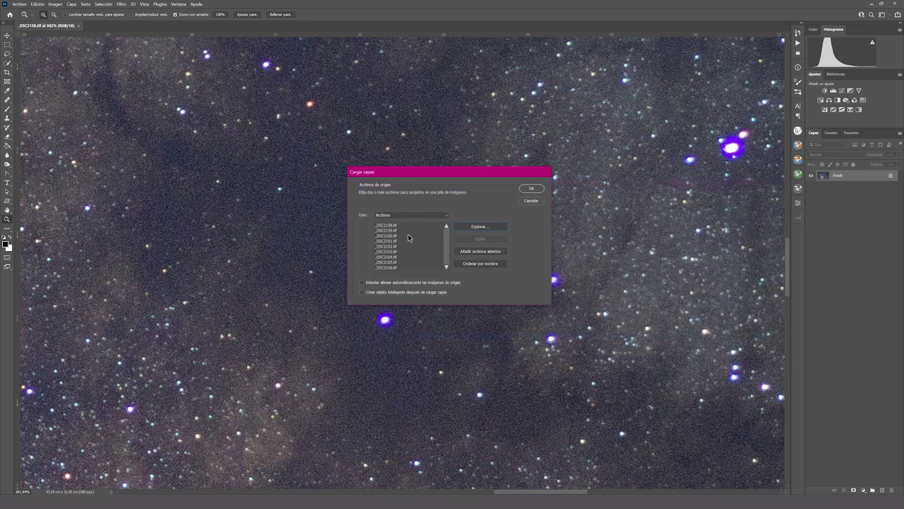
- Load the source files as separate layers, with automatic alignment and smart object creation both turned off
click(363, 282)
click(363, 292)
click(362, 283)
click(362, 283)
click(362, 292)
click(529, 189)
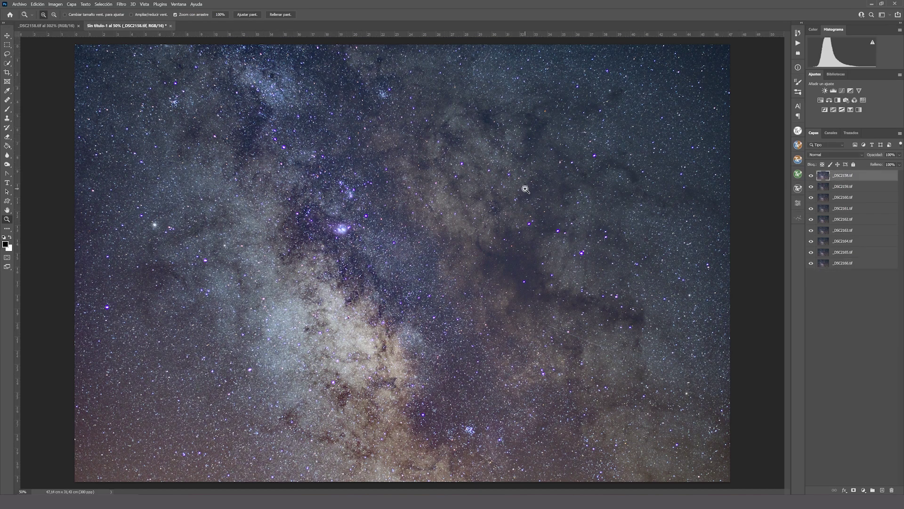
- Hide the nine layers one after another to examine how the stars shift between exposures, and show them all again
key(v)
click(811, 175)
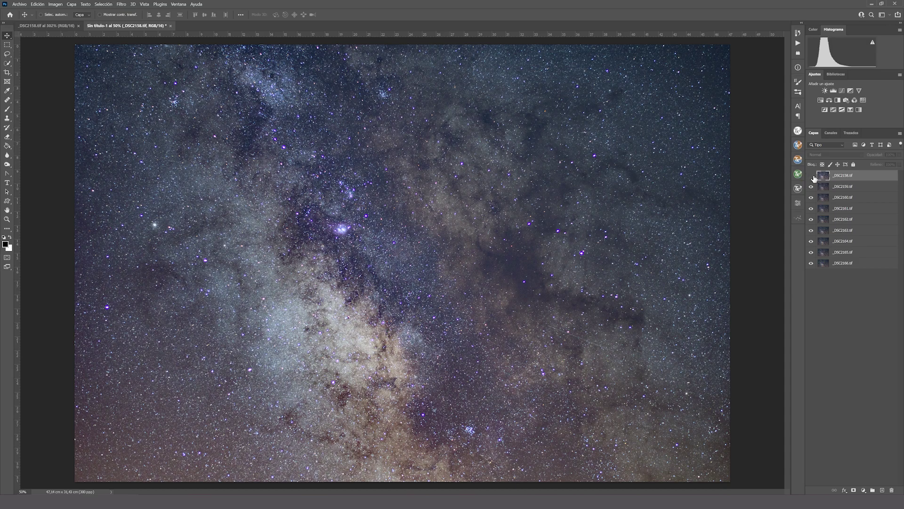
click(811, 187)
click(811, 197)
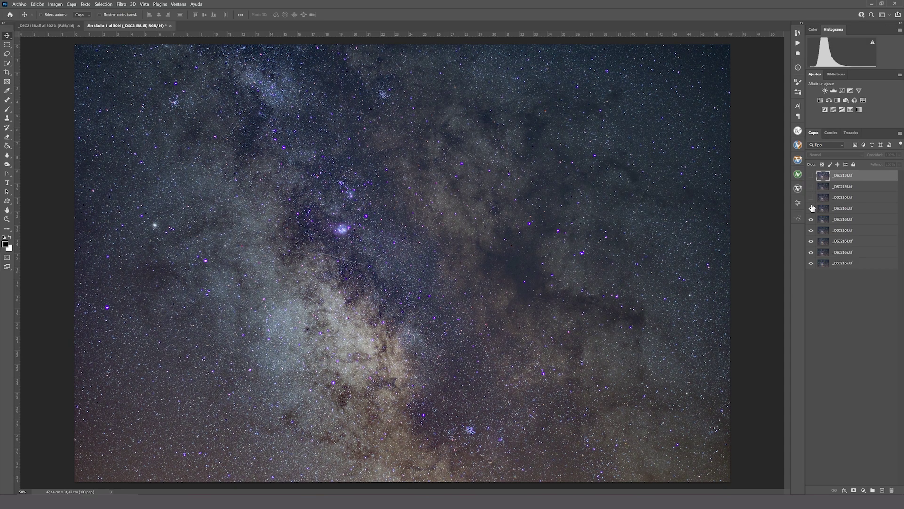
click(811, 208)
click(811, 219)
click(810, 231)
click(811, 241)
click(811, 252)
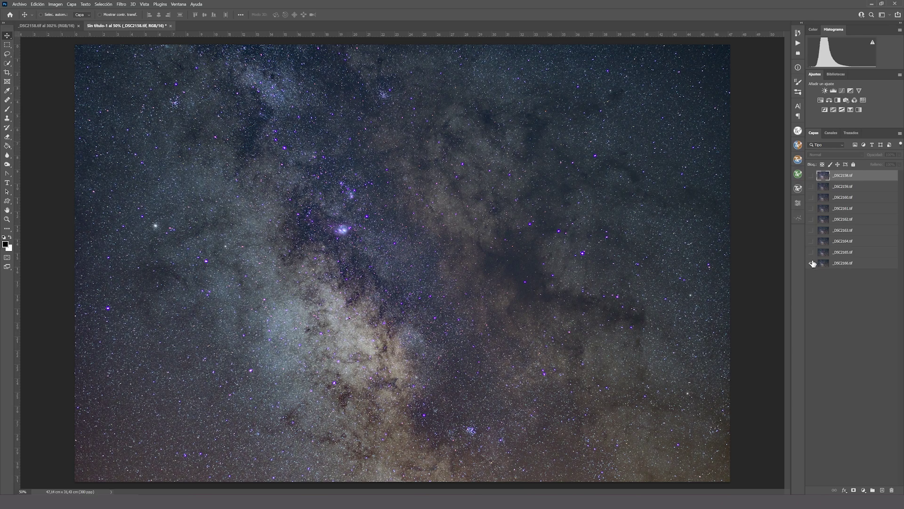
click(811, 263)
click(811, 176)
click(811, 187)
drag(811, 197, 813, 263)
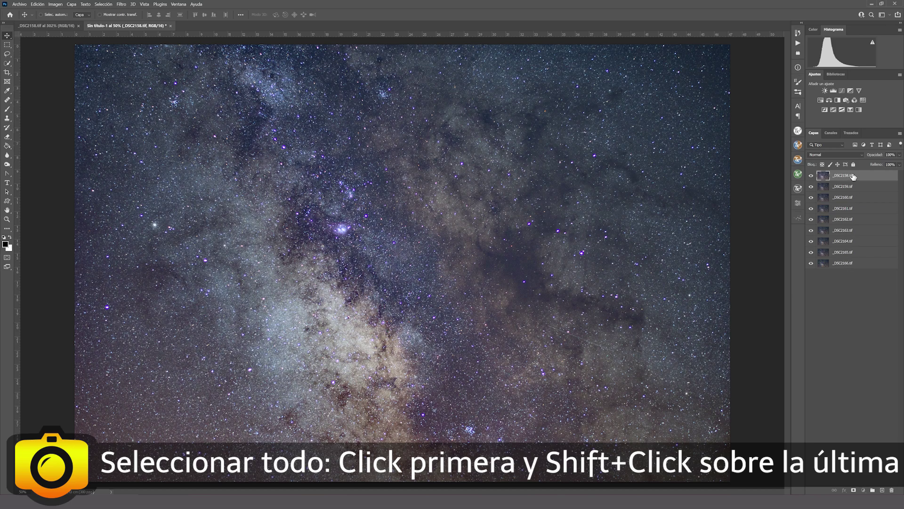
- Select all nine layers and auto-align them with the Automática projection
shift+click(860, 265)
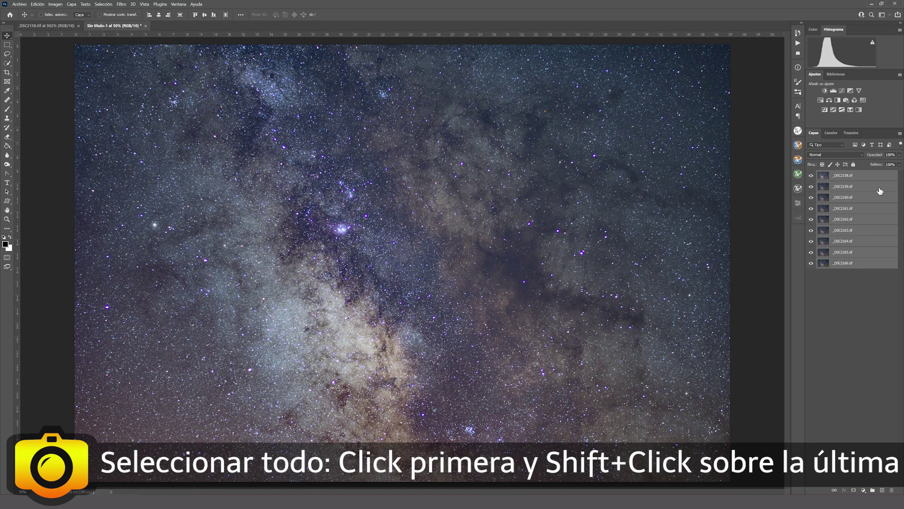
click(44, 4)
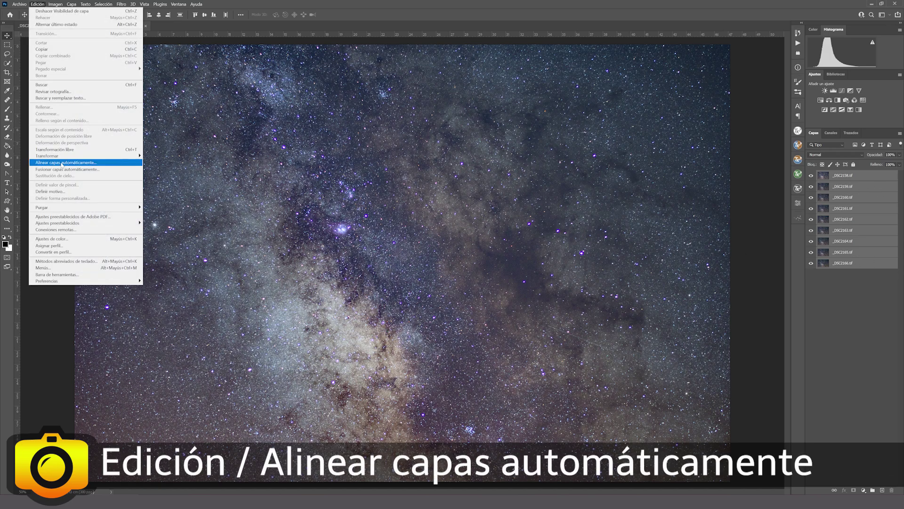
click(91, 163)
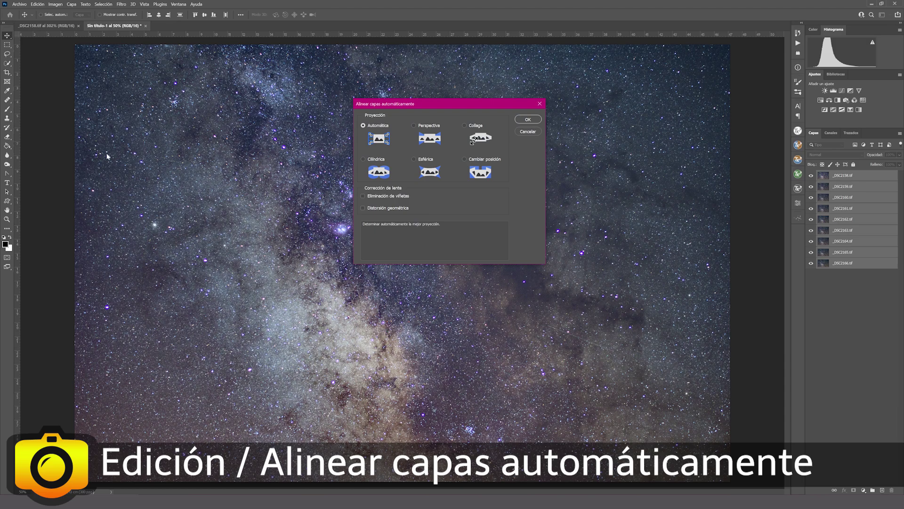
click(528, 121)
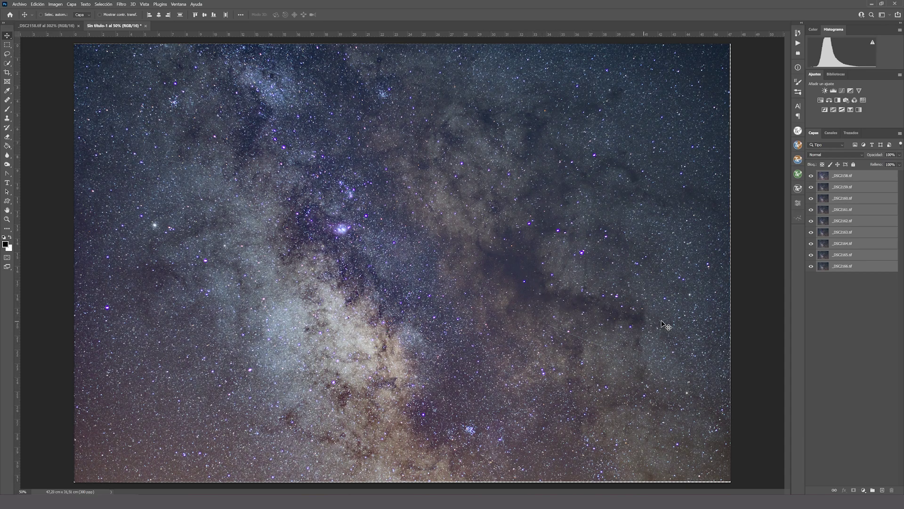
- Hide the aligned layers one by one to check that the stars coincide, and restore their visibility
click(811, 176)
click(811, 187)
click(811, 198)
click(811, 210)
click(811, 221)
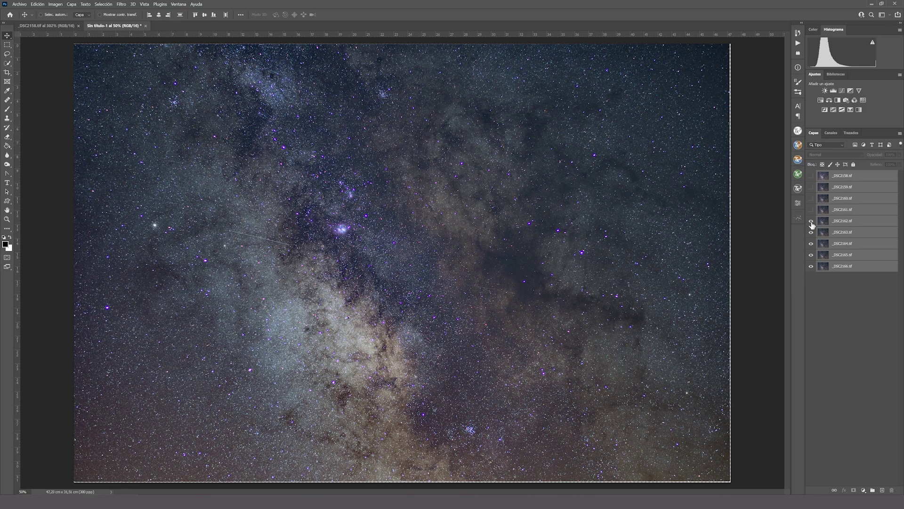
click(811, 233)
mouse_move(811, 239)
mouse_down()
mouse_move(810, 254)
mouse_move(811, 244)
mouse_up()
drag(811, 176, 810, 235)
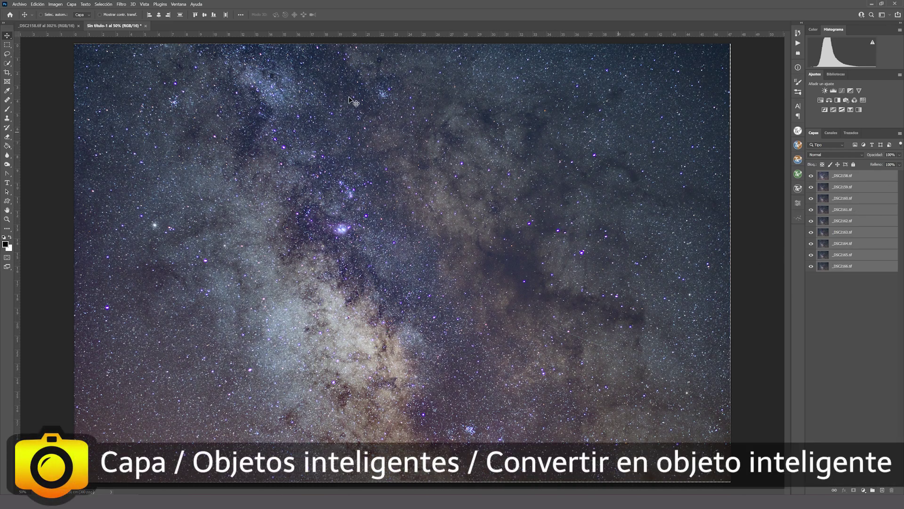
- Convert the selected aligned layers into a single smart object
click(72, 4)
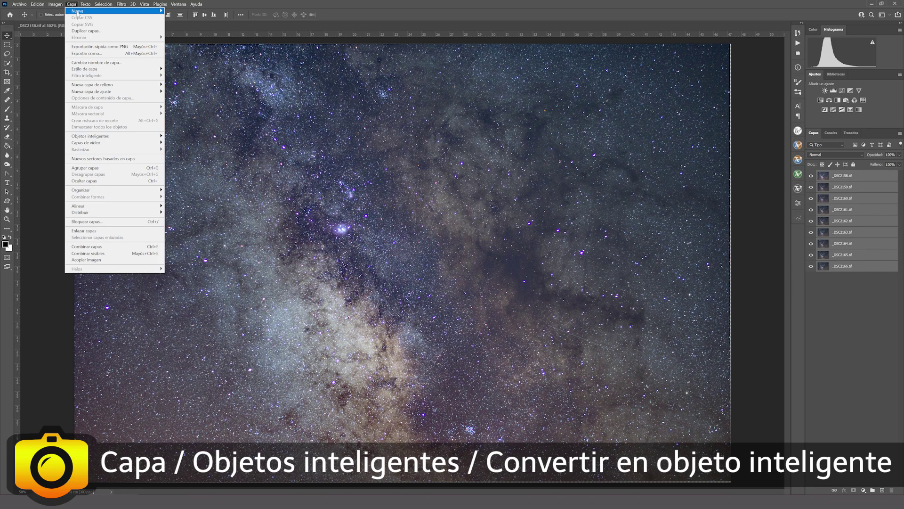
mouse_move(128, 141)
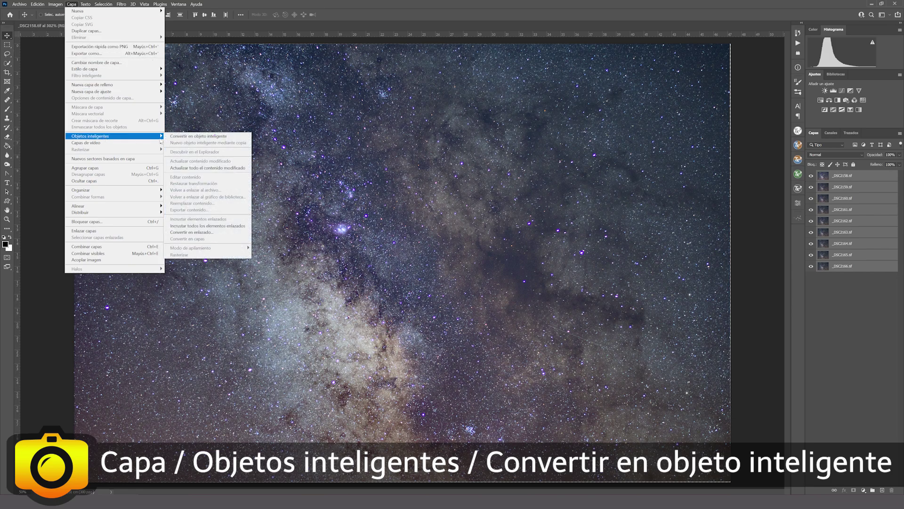
click(213, 140)
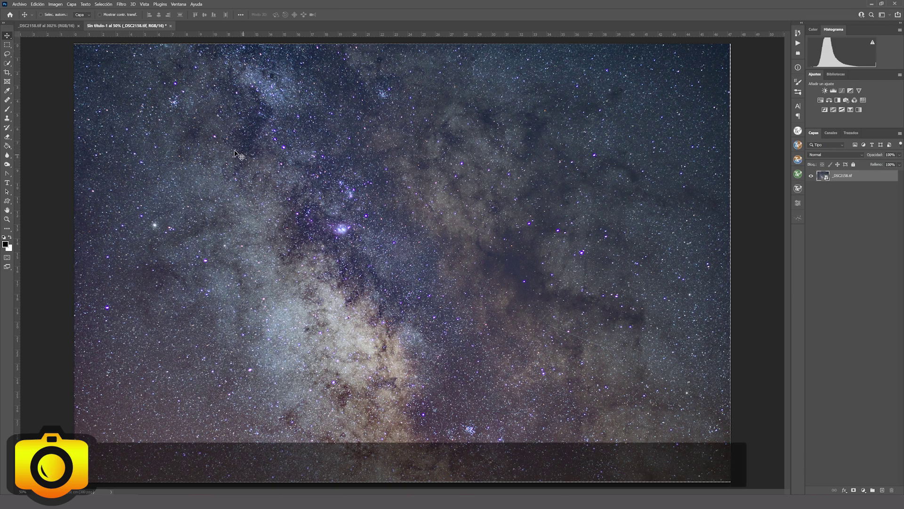
- Set the smart object's stack mode to Mediana
click(72, 5)
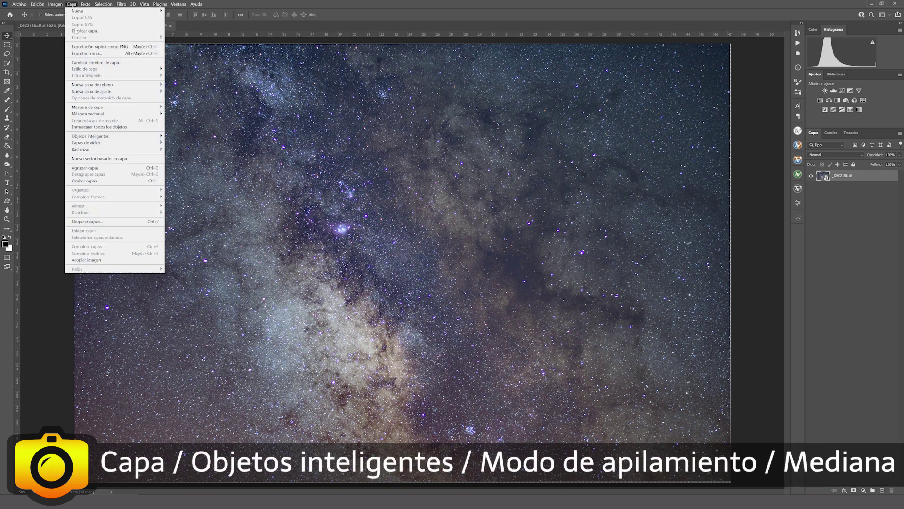
mouse_move(136, 137)
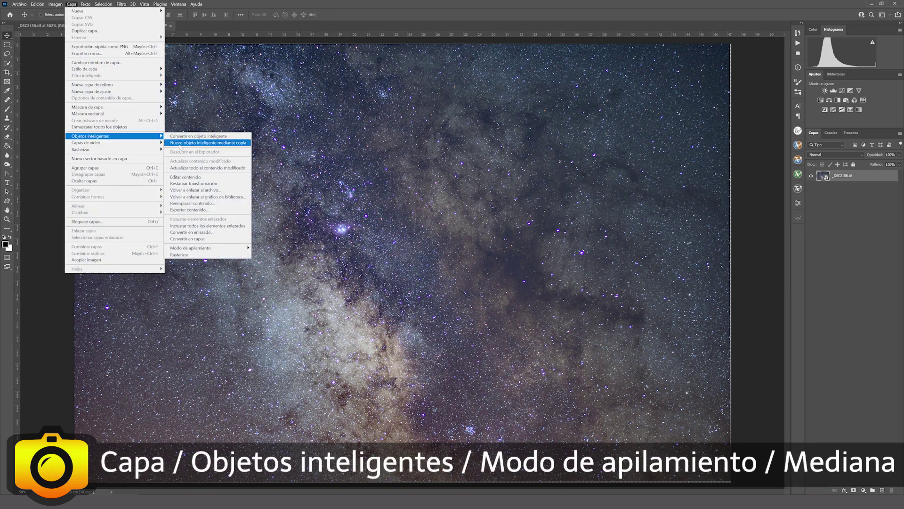
mouse_move(221, 249)
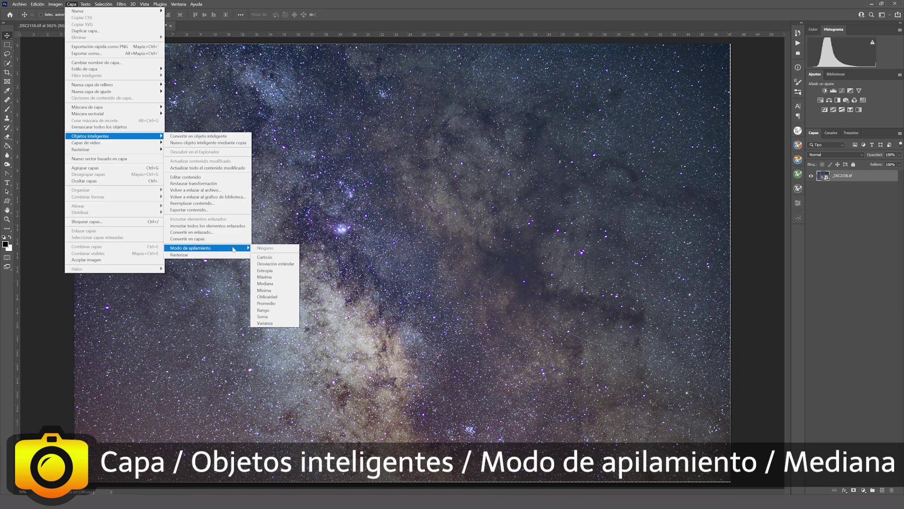
click(282, 284)
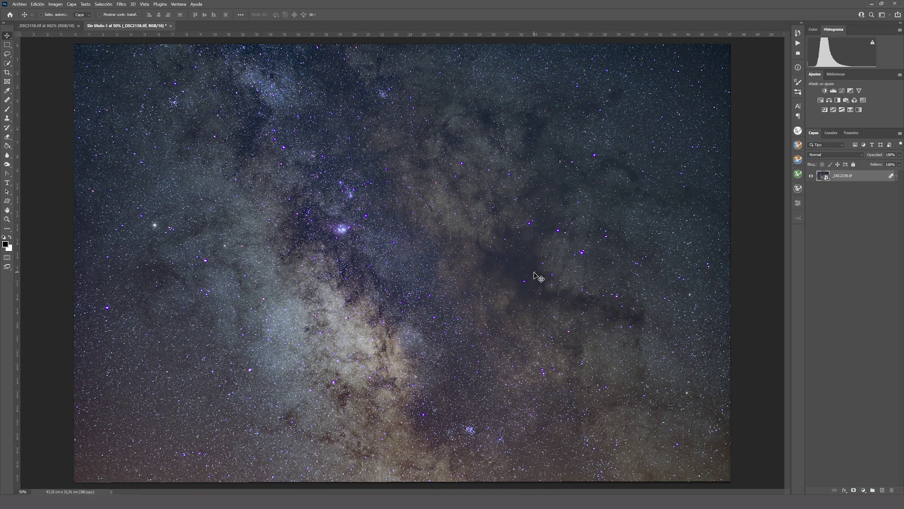
- Examine the dark nebula area up close and compare its noise without and with the median stacking, keeping the stacking applied
click(6, 220)
drag(520, 264, 495, 339)
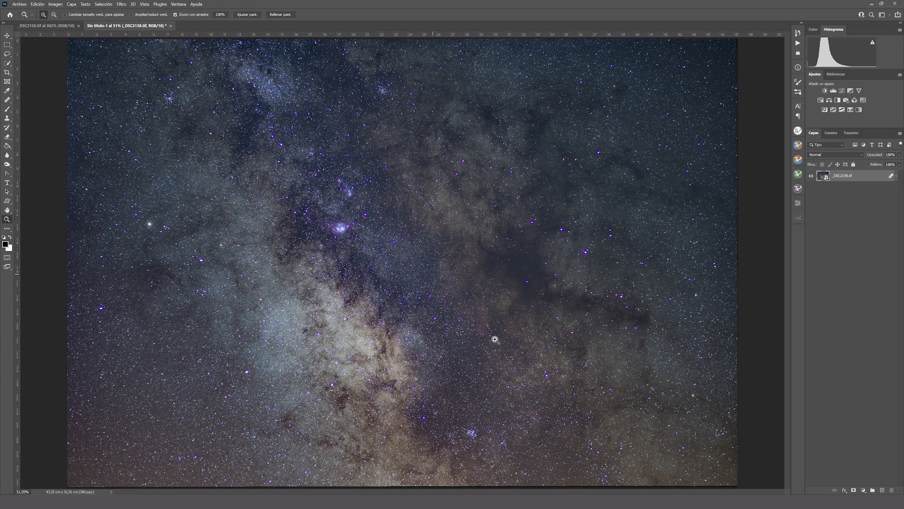
drag(530, 273, 564, 305)
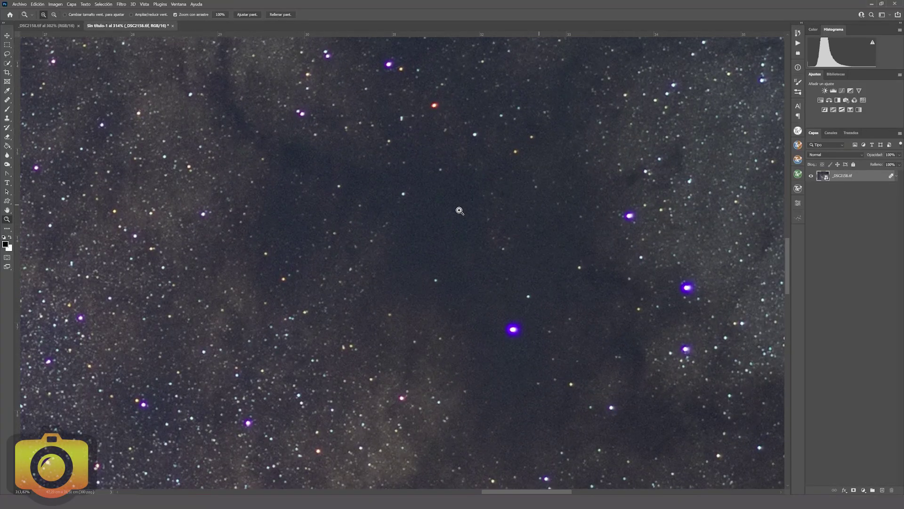
key(ctrl+z)
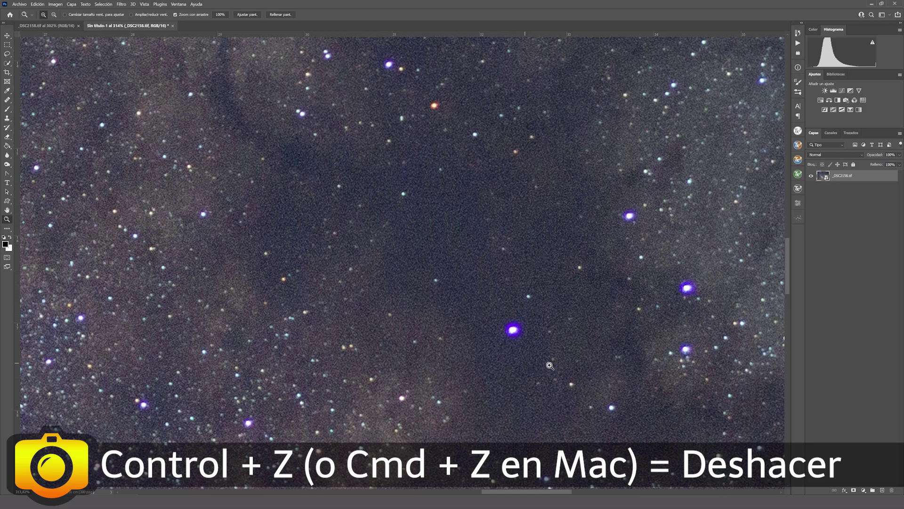
key(ctrl+shift+z)
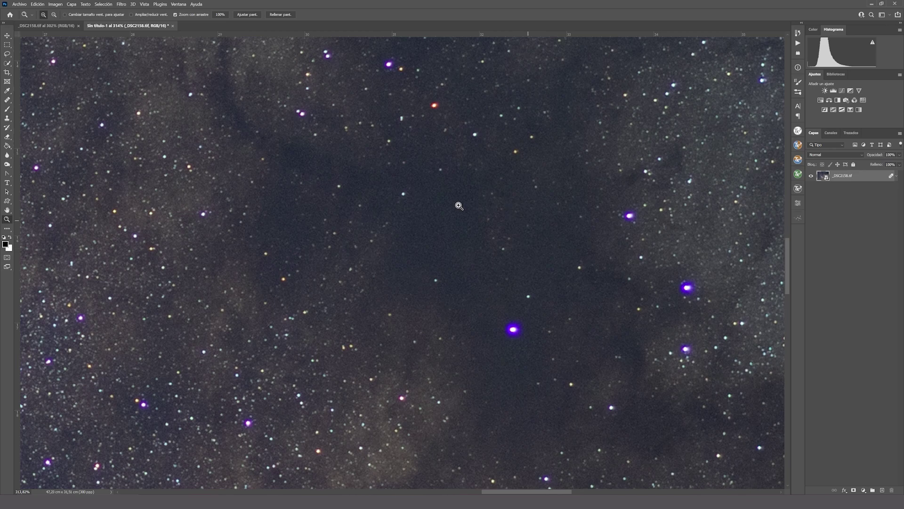
right_click(469, 300)
click(487, 306)
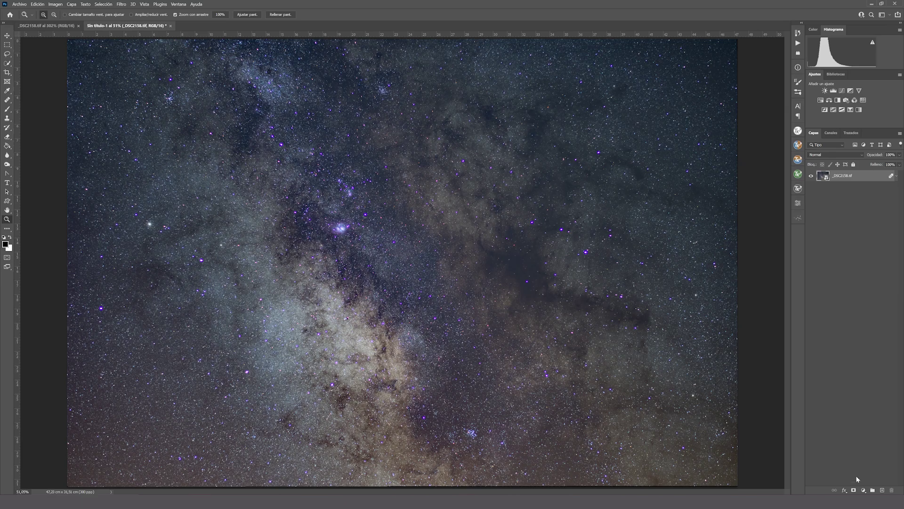
- Add a Curves adjustment layer above the median-stacked image and shape an S-curve that lifts the midtones and highlights while holding the shadows
click(863, 490)
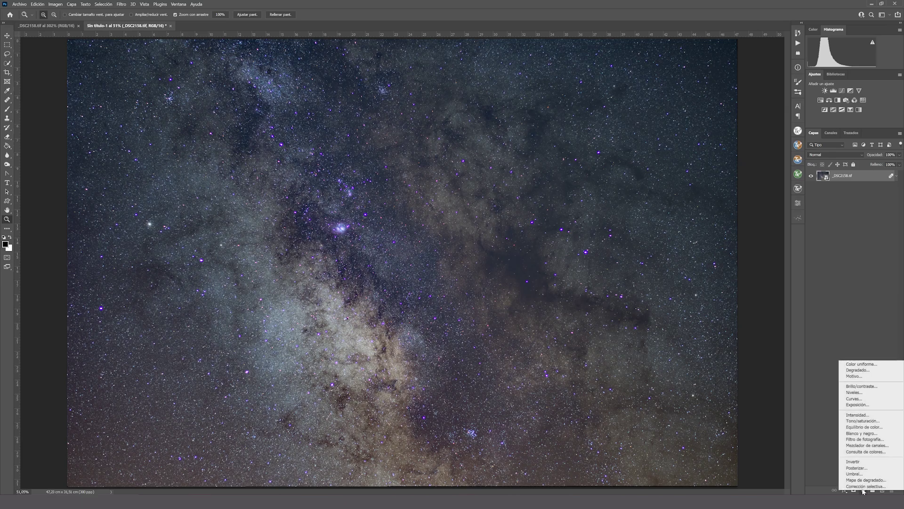
click(853, 400)
click(710, 311)
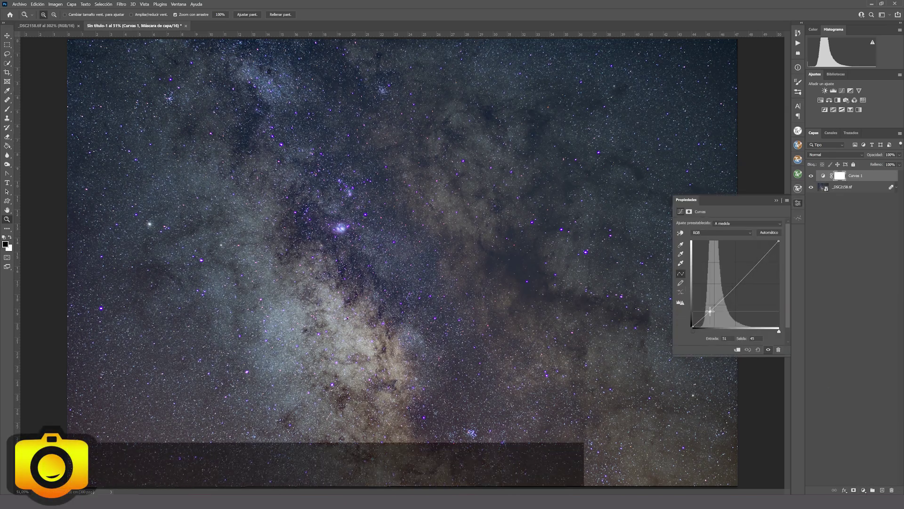
mouse_move(715, 301)
mouse_down()
mouse_move(721, 290)
mouse_move(710, 311)
mouse_up()
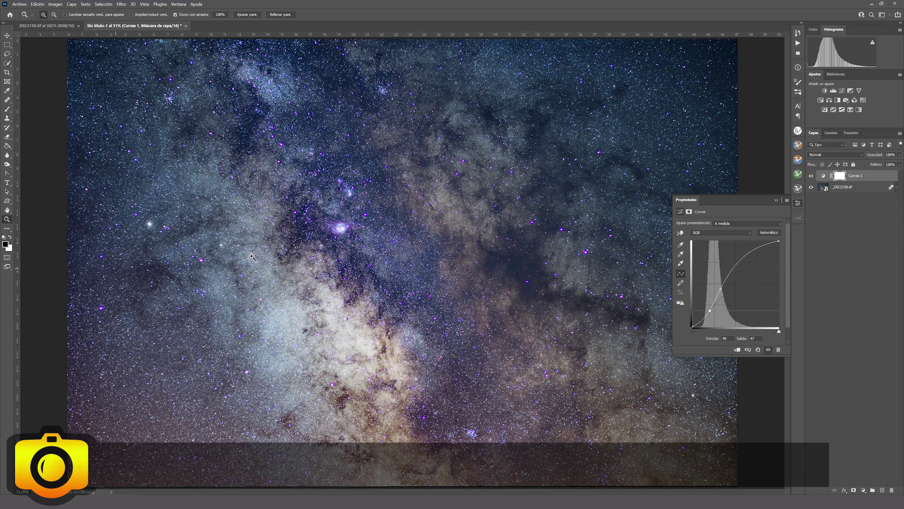
drag(541, 253, 562, 270)
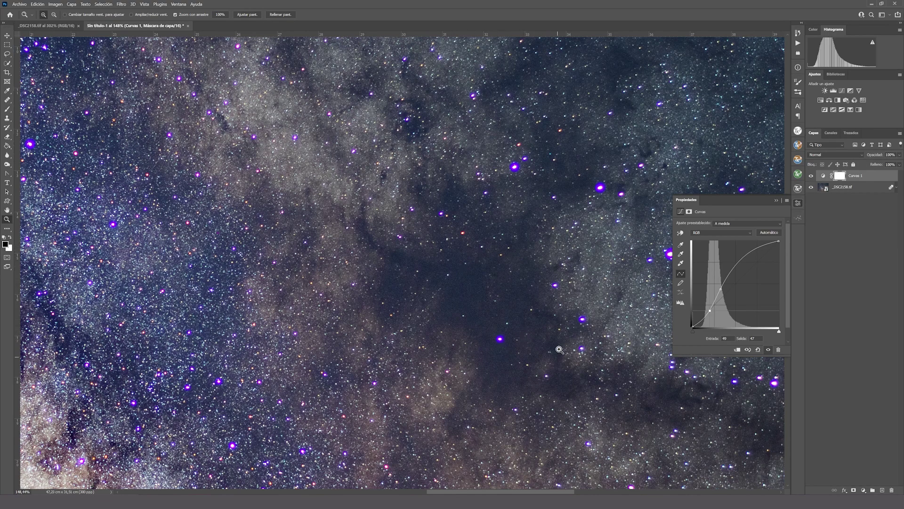
- Open the single exposure _DSC2159.tif from the Apilado Photoshop folder and add a similar S-shaped Curves adjustment layer to it
click(182, 468)
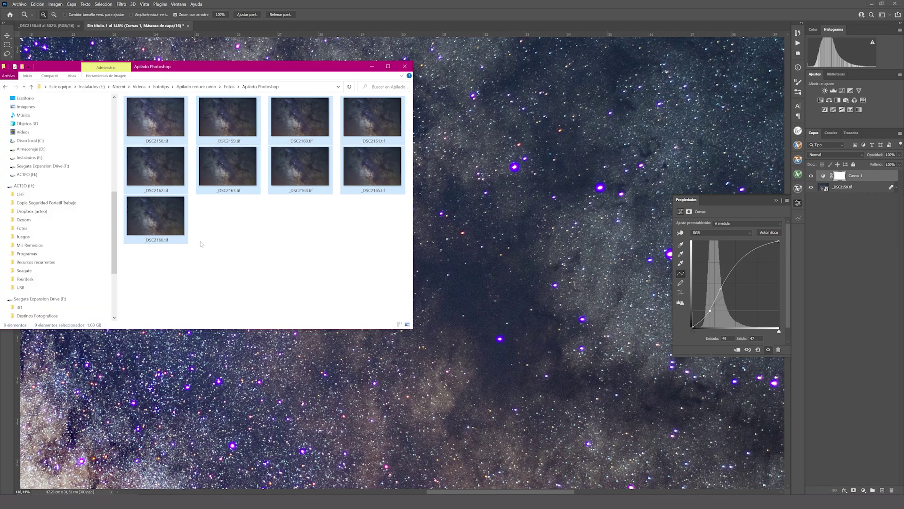
double_click(232, 126)
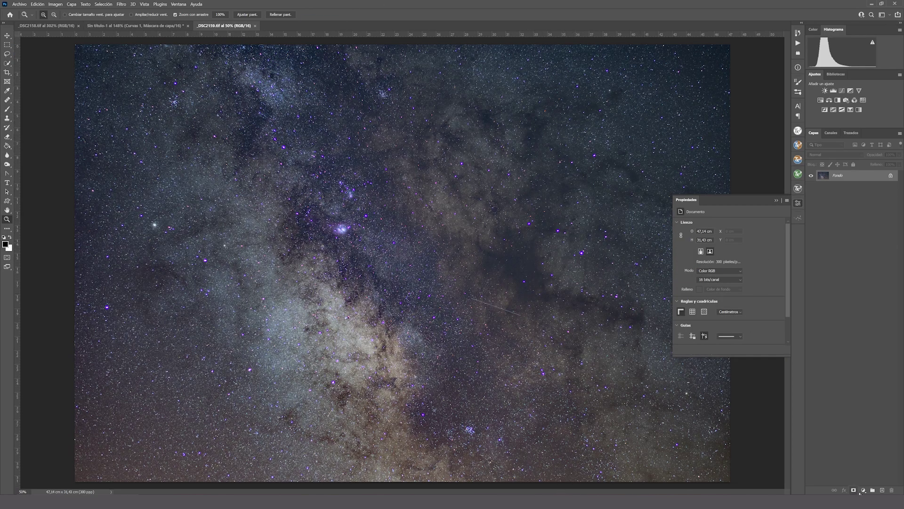
click(863, 490)
click(854, 407)
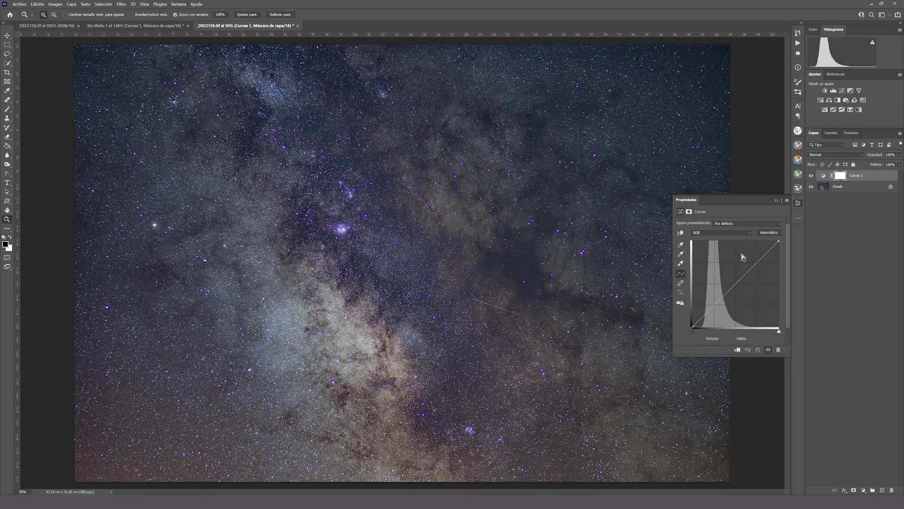
drag(715, 305, 731, 272)
drag(714, 308, 714, 305)
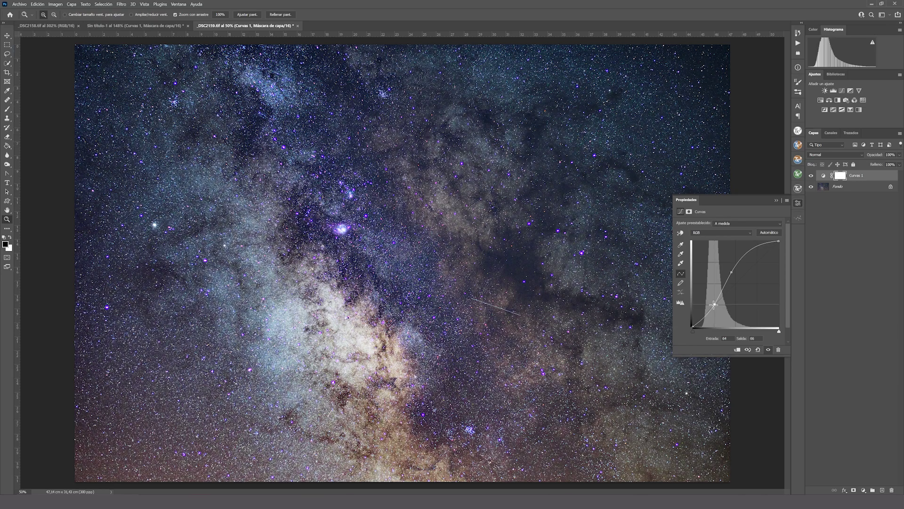
- Compare the noise in the dark nebula area up close between the stacked image and the single exposure _DSC2159.tif
drag(528, 267, 556, 284)
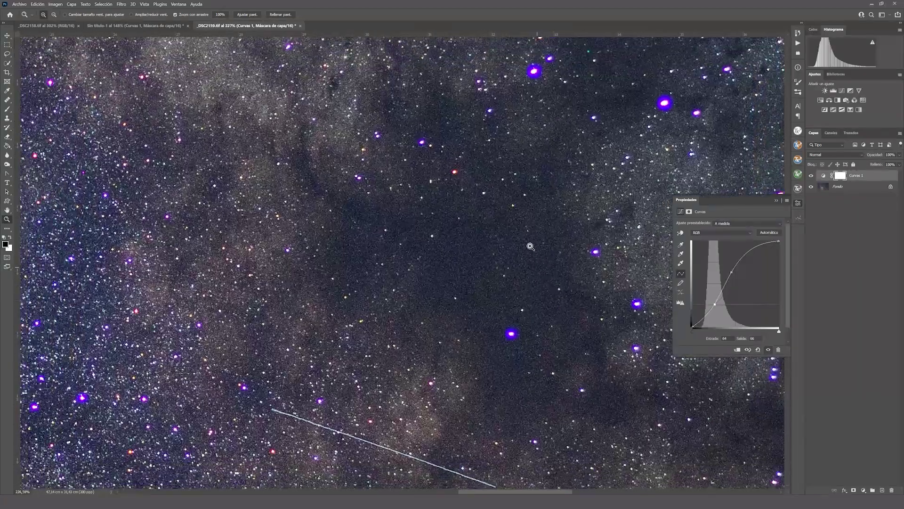
click(140, 26)
click(217, 27)
click(143, 26)
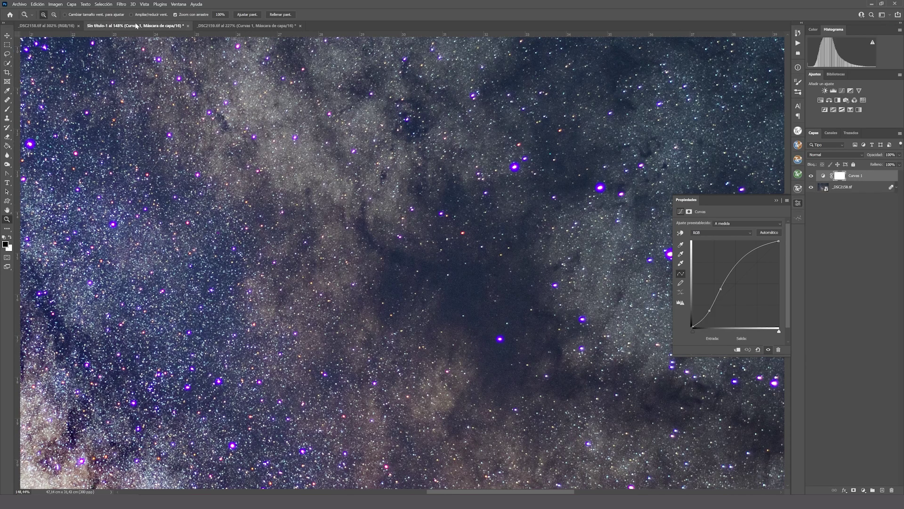
click(224, 27)
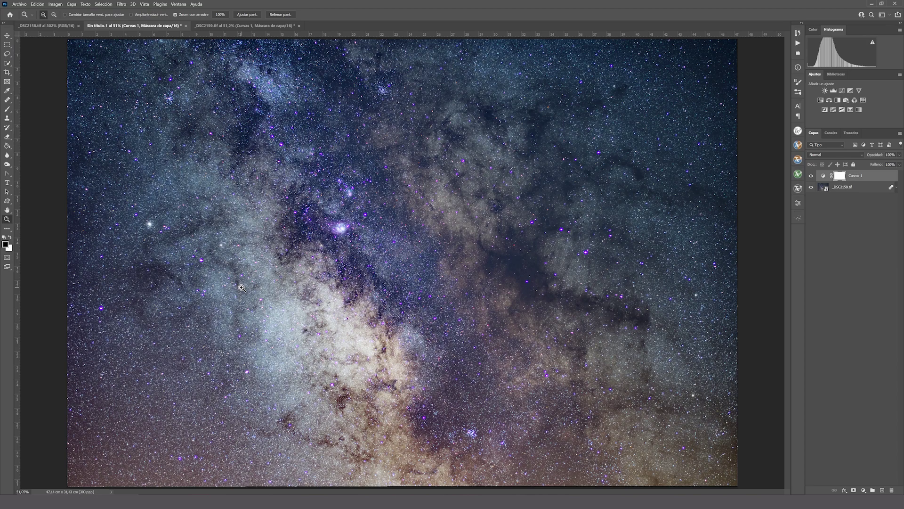
- Browse the nightscape exposures _DSC2177.tif to _DSC2182.tif from the Apilado Sequator folder in the photo viewer, checking how sky and ground differ
click(195, 500)
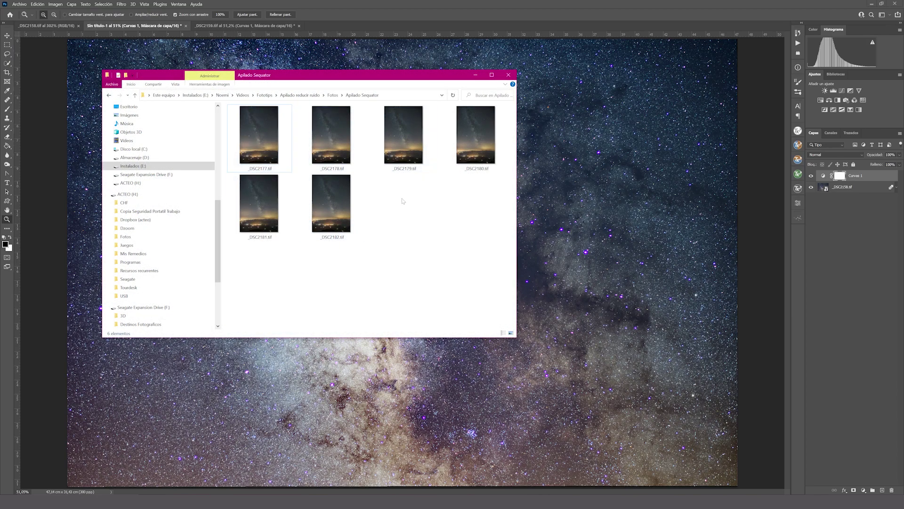
double_click(287, 158)
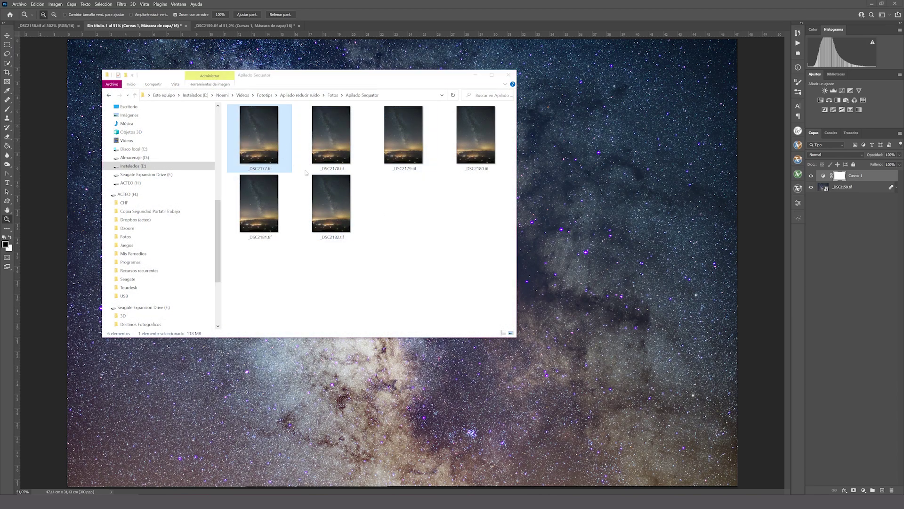
key(Right)
key(Right)
key(Right)
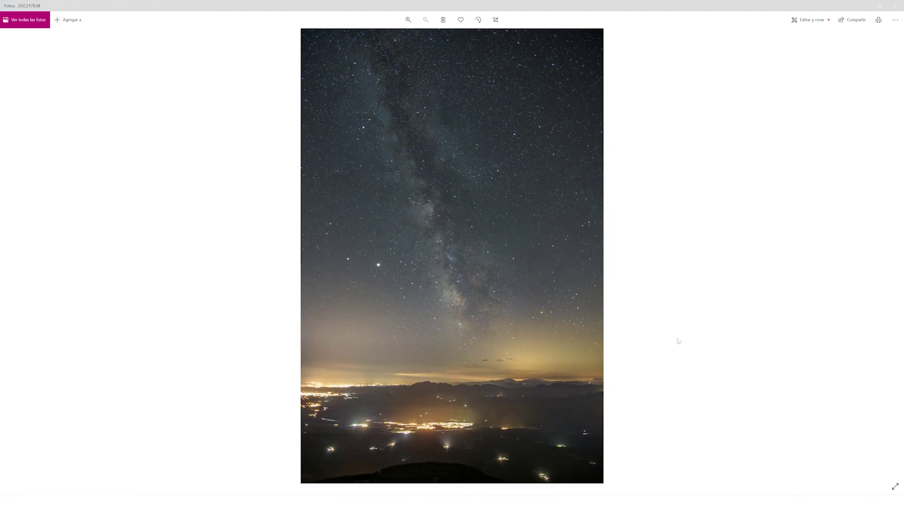
key(Right)
key(Right)
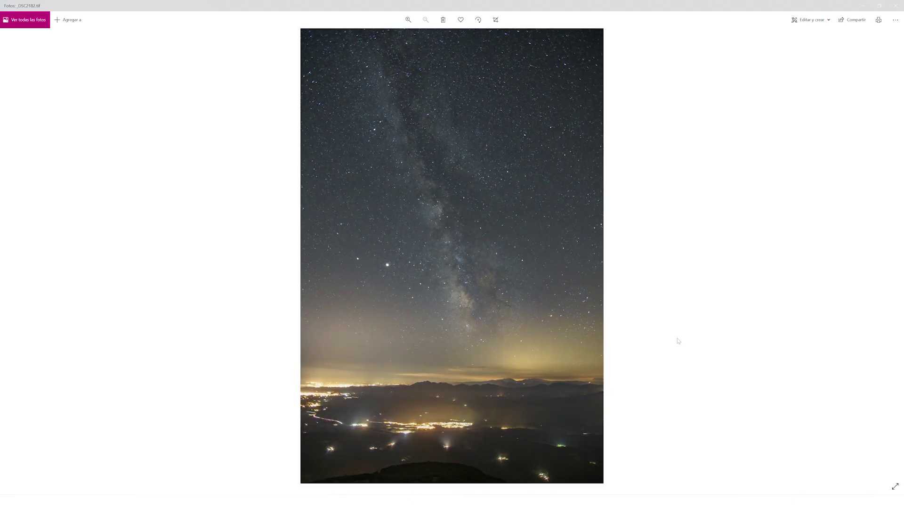
key(Left)
key(Left)
key(Left)
key(Left)
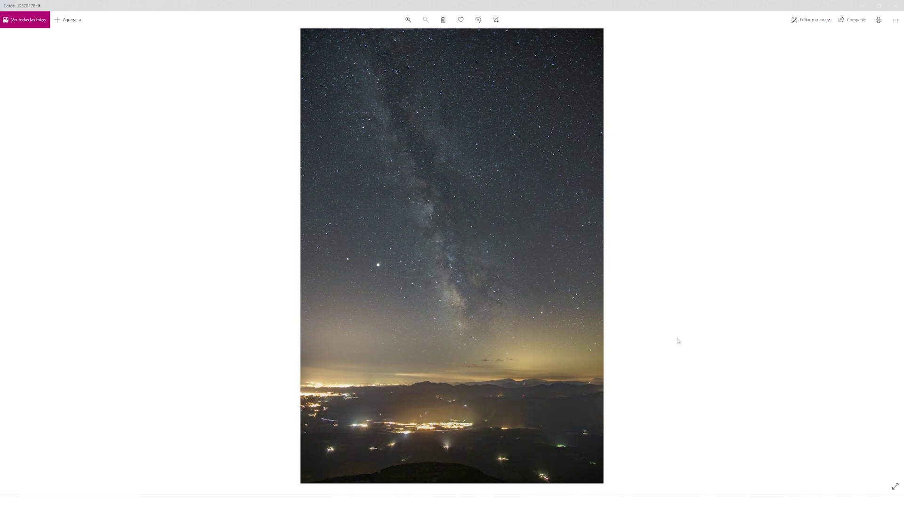
click(895, 5)
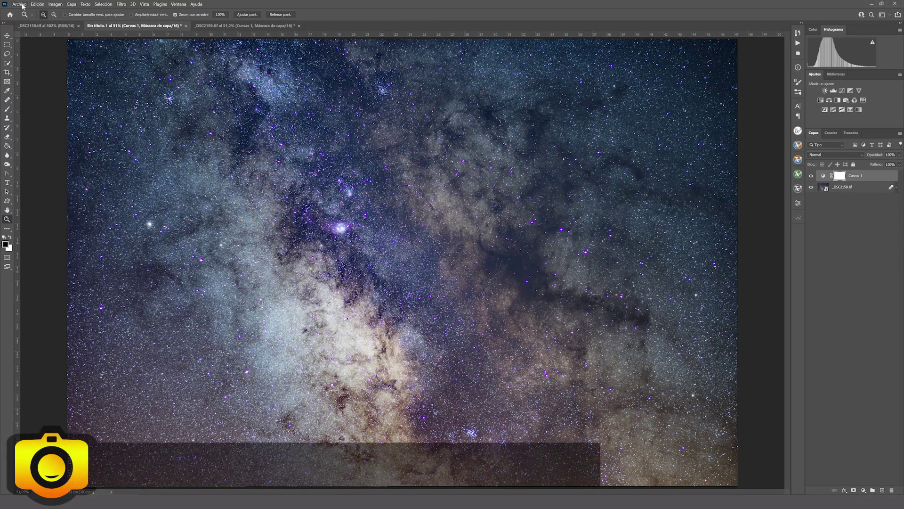
- Load _DSC2177.tif to _DSC2182.tif as a stack, with automatic alignment of the source images and smart object creation enabled
click(21, 5)
mouse_move(56, 178)
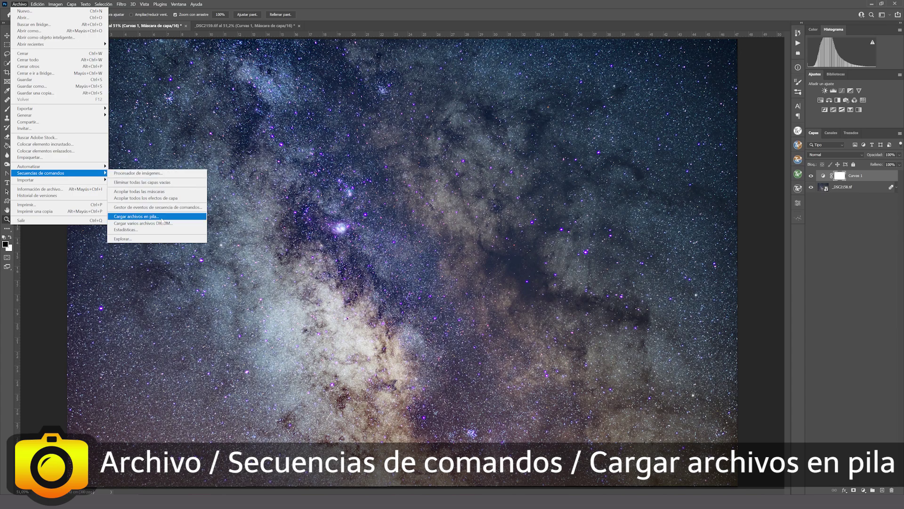
click(160, 217)
click(485, 228)
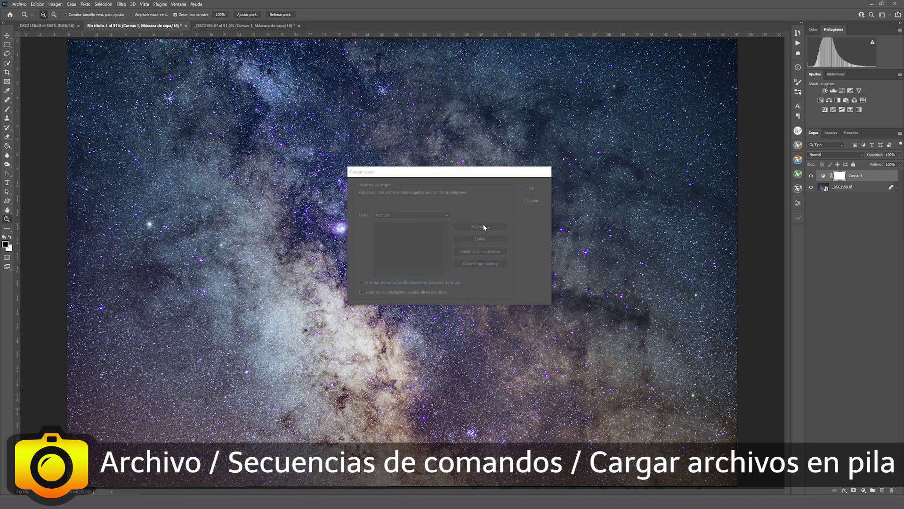
click(581, 195)
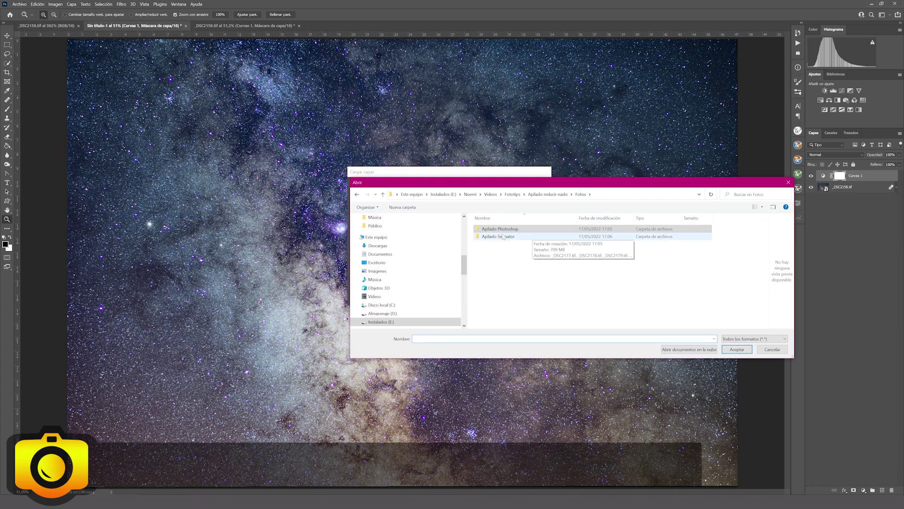
double_click(503, 236)
click(491, 233)
shift+click(706, 251)
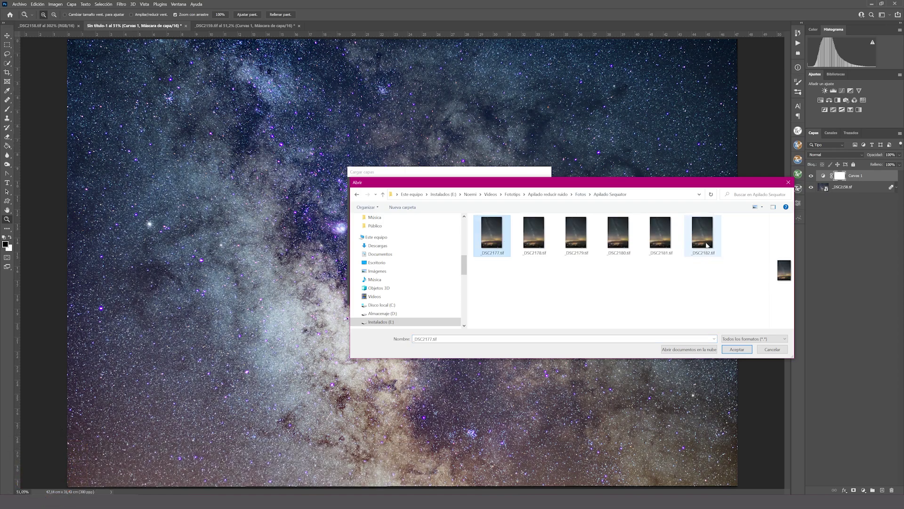
click(736, 349)
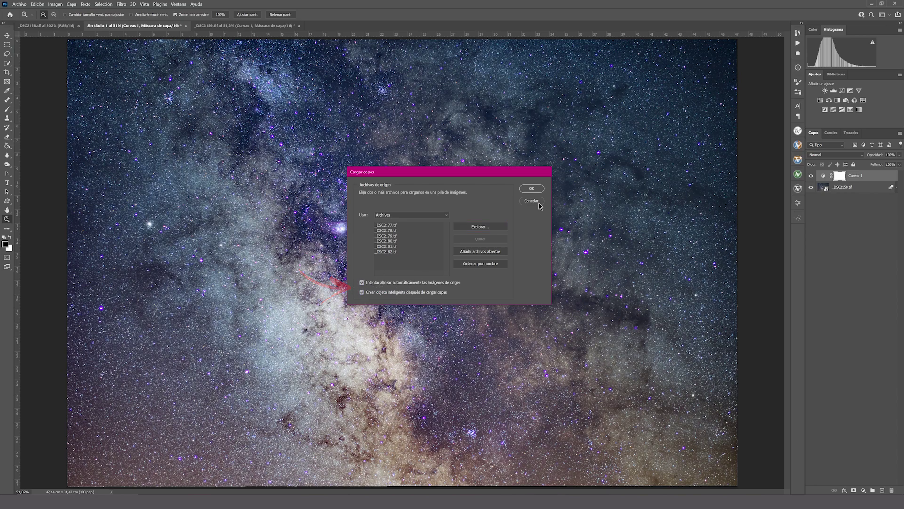
click(533, 189)
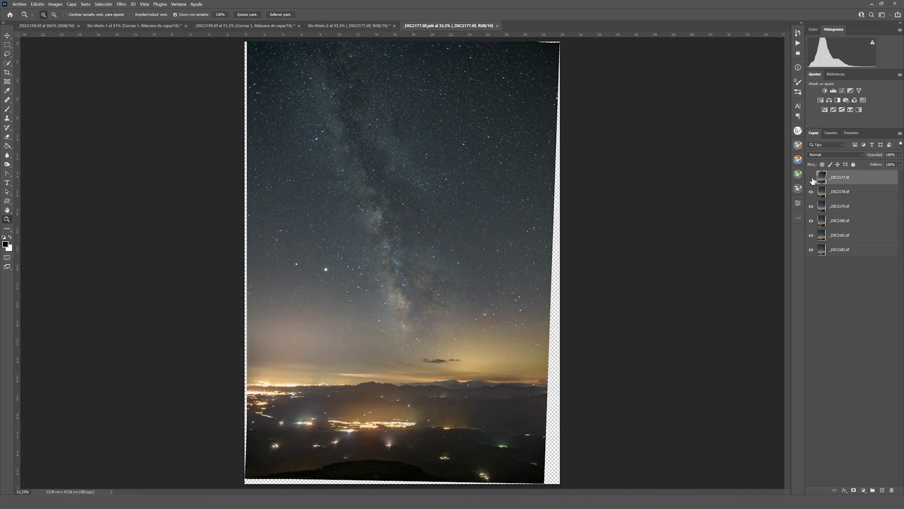
- Hide the nightscape smart object's layers one by one and show them again to check how well sky and ground align
click(811, 206)
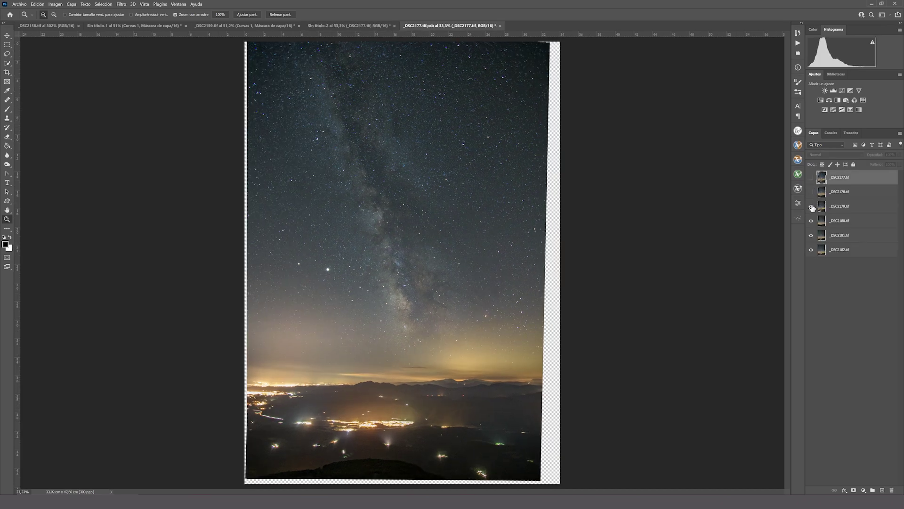
click(811, 221)
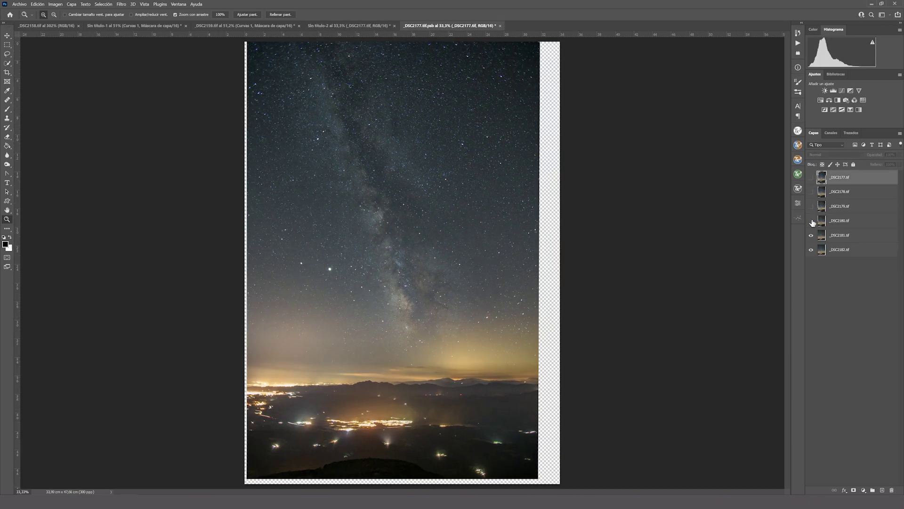
click(811, 235)
click(811, 249)
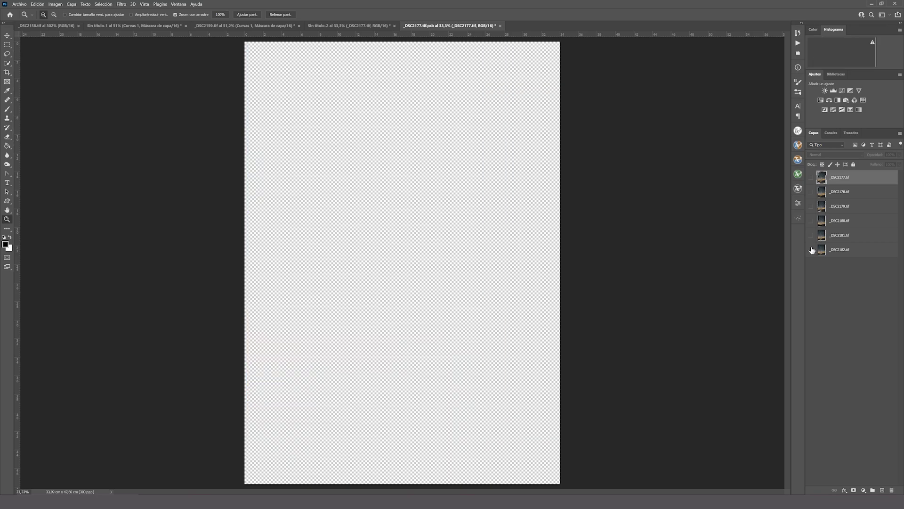
click(811, 235)
click(811, 221)
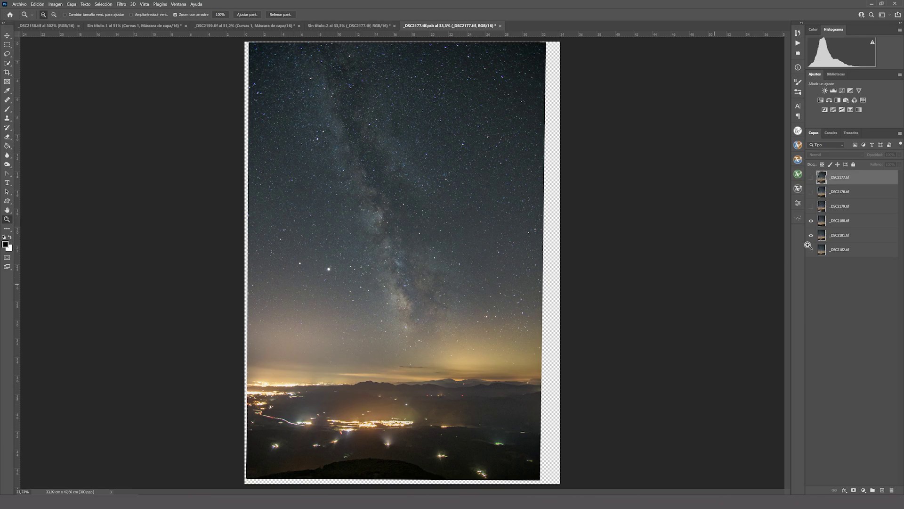
click(811, 207)
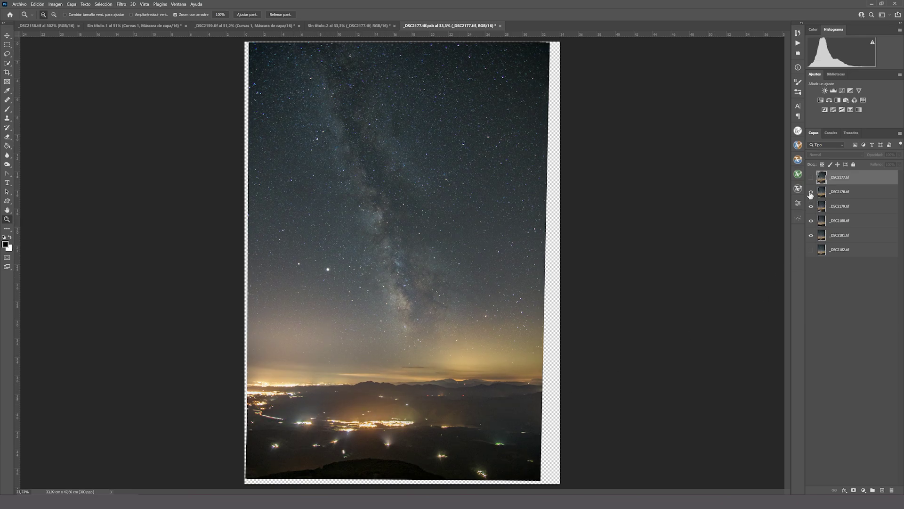
click(811, 191)
click(810, 177)
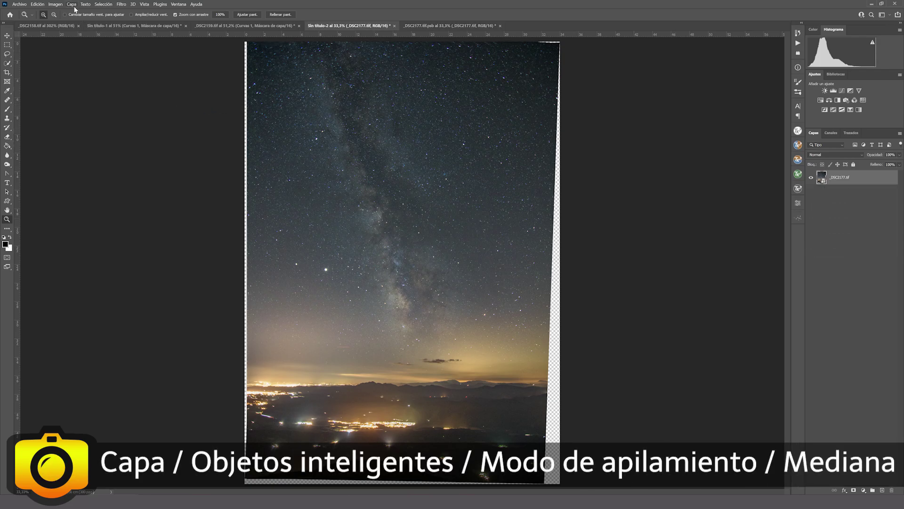
- Set the stack mode of the nightscape smart object in Sin título-2 to Mediana
click(72, 4)
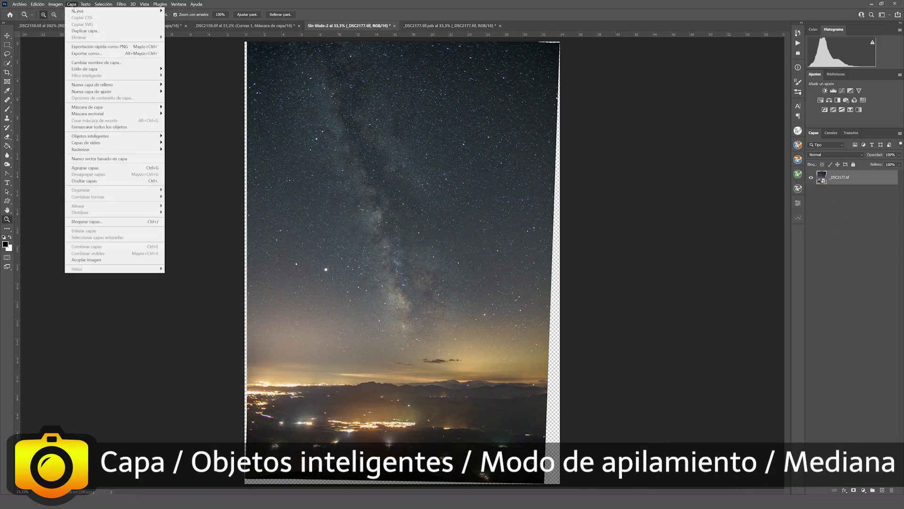
mouse_move(141, 136)
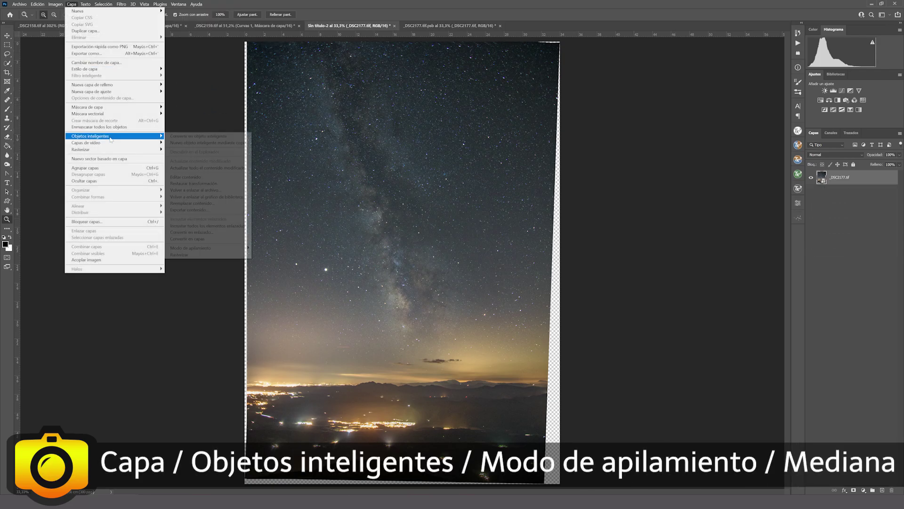
mouse_move(210, 248)
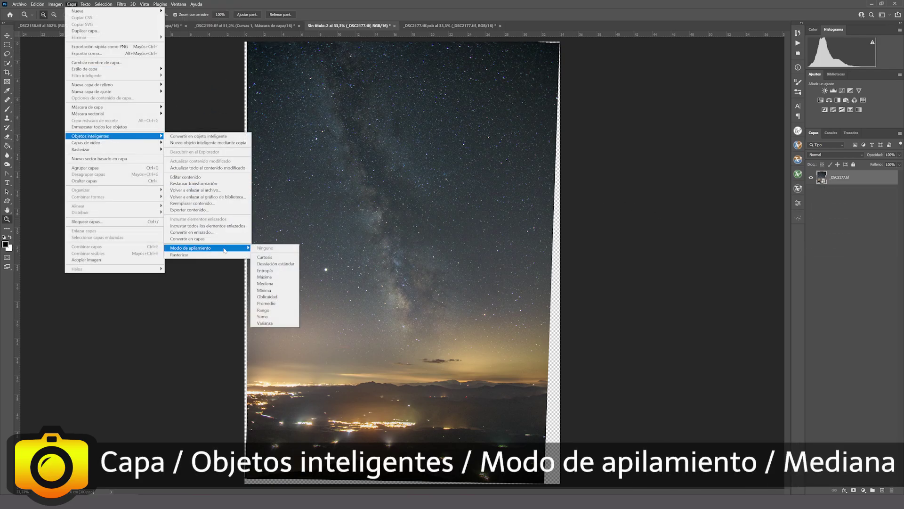
click(271, 285)
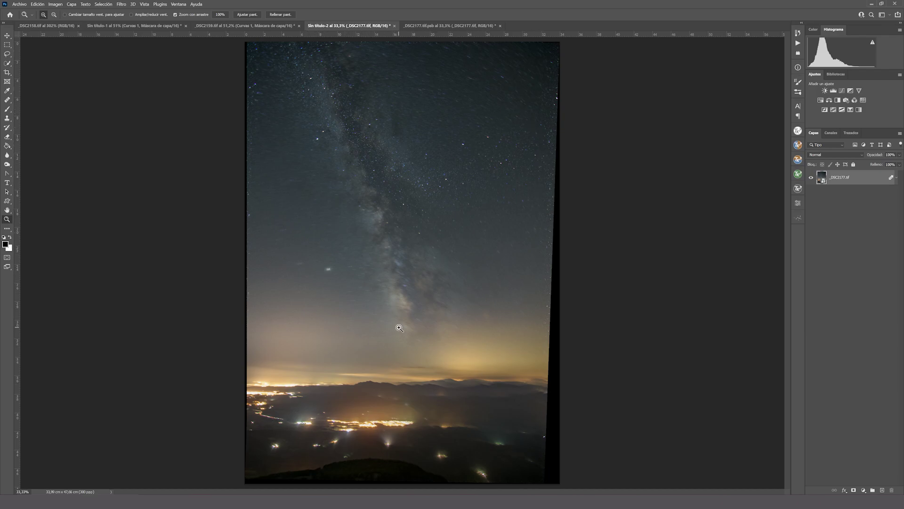
- Examine the Milky Way core up close in the median-stacked nightscape to judge how the stars are rendered
drag(394, 306, 420, 329)
right_click(479, 233)
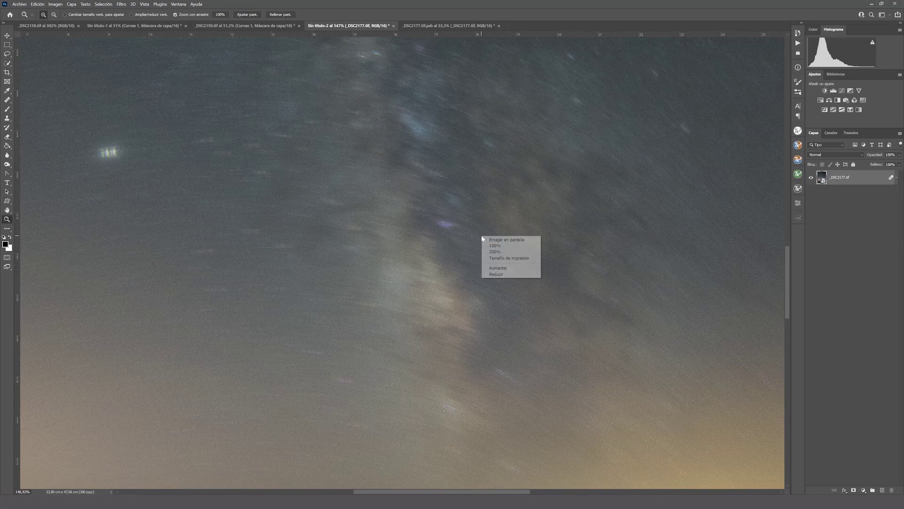
click(490, 238)
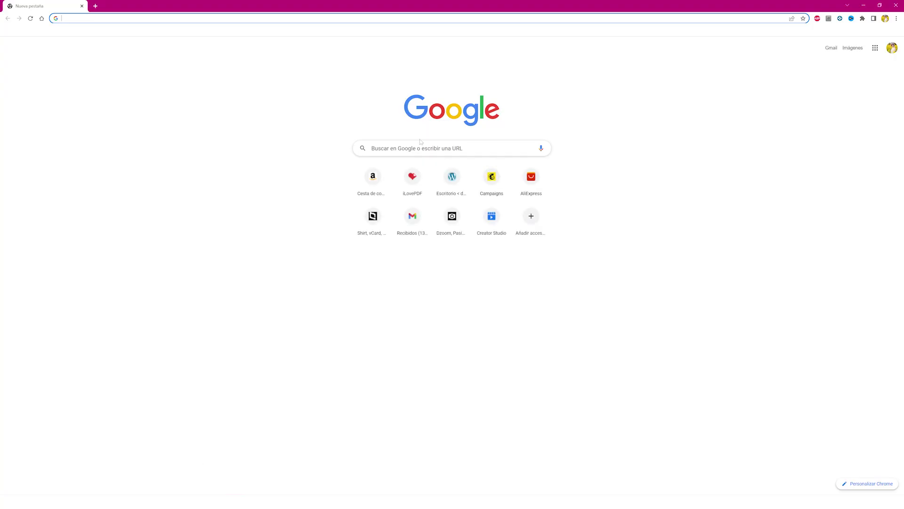
- In Chrome, search Google for "sequator"
click(452, 148)
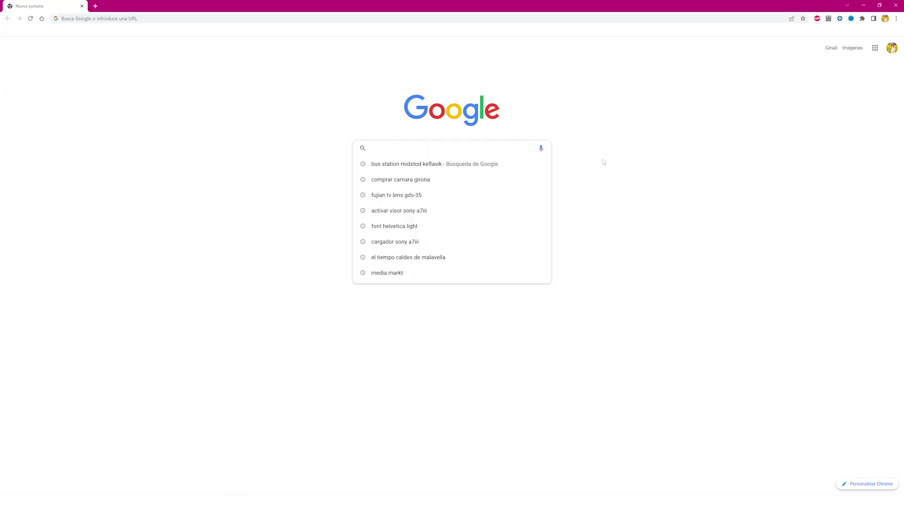
text(sequator)
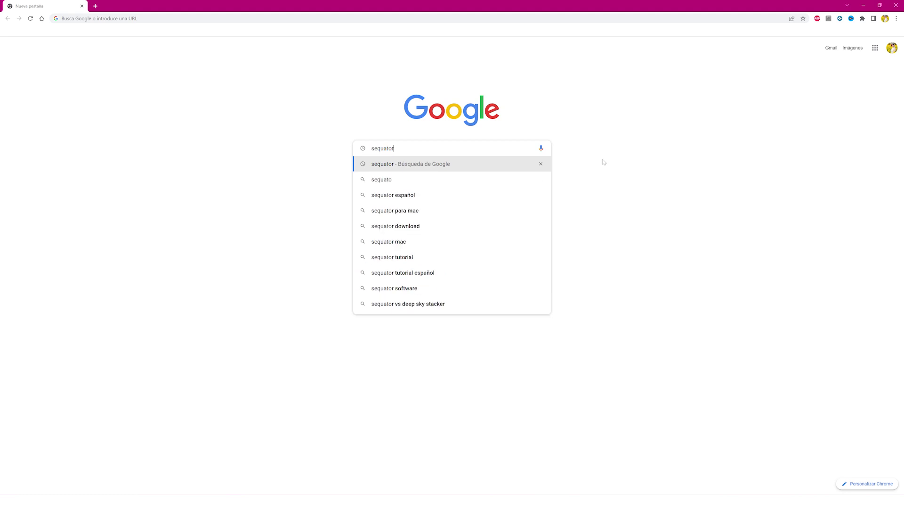
key(Return)
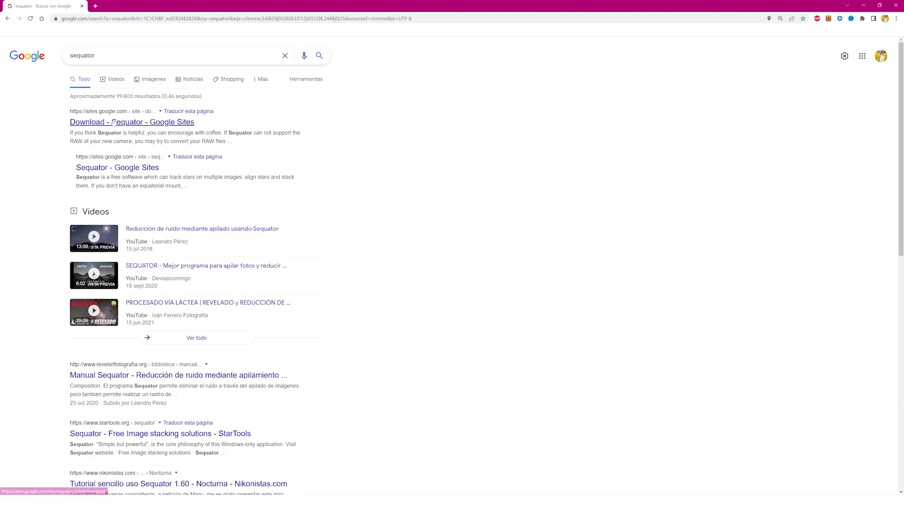
- Open the Sequator download page, follow it to the new site and download the latest version, 1.6.0 64-bit
click(83, 124)
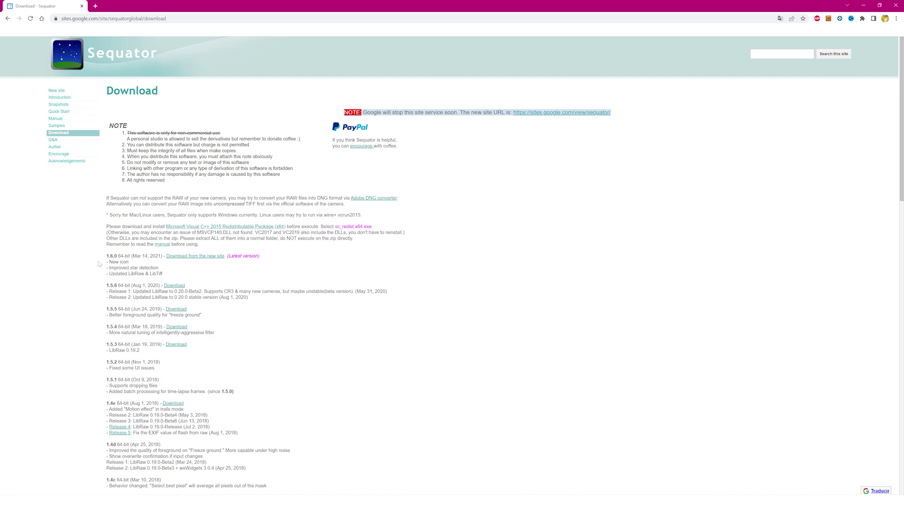
click(189, 259)
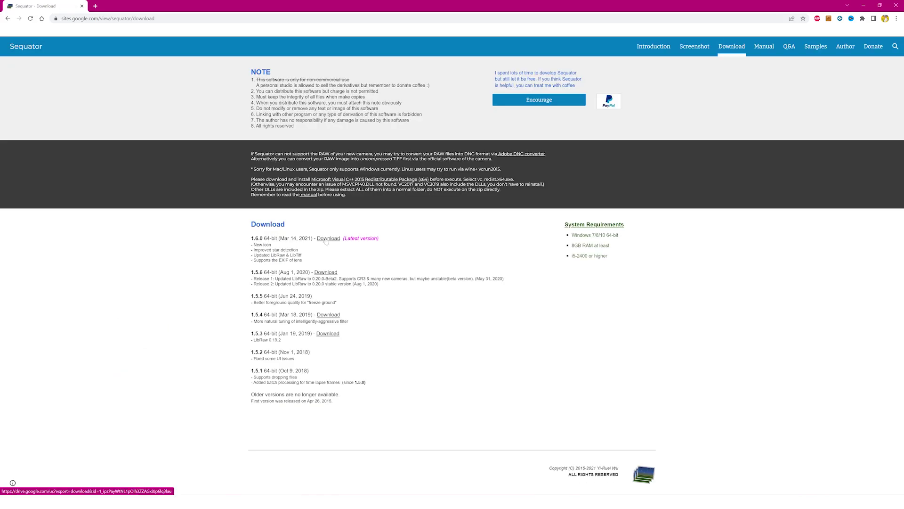
click(328, 239)
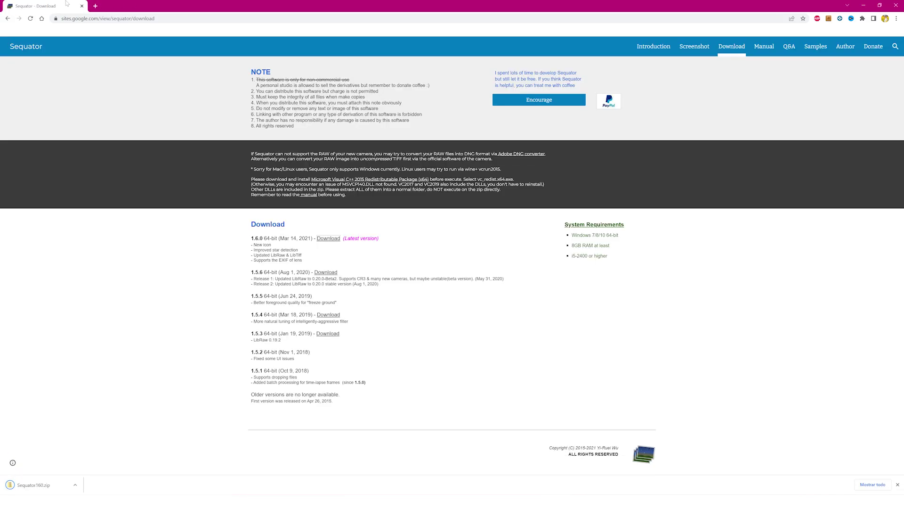
- Extract the downloaded Sequator160.zip into its own Sequator160 folder inside Descargas
click(51, 486)
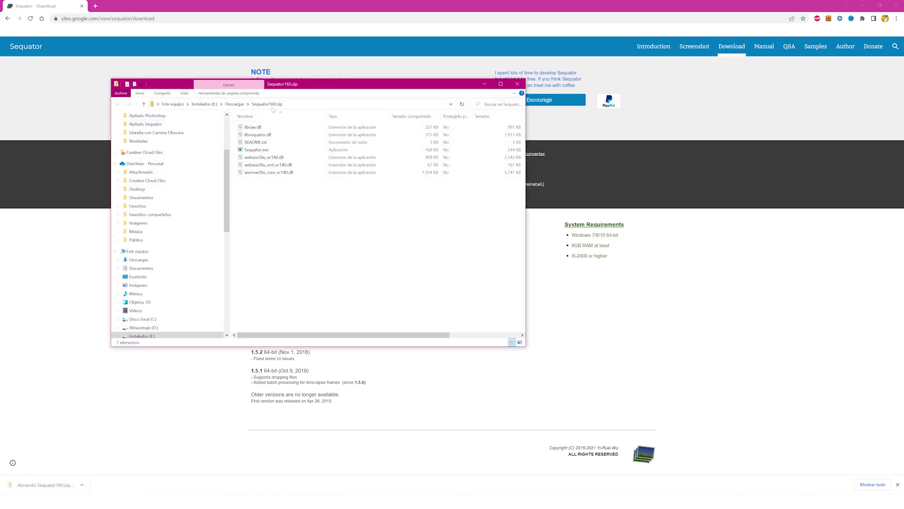
click(235, 103)
right_click(262, 148)
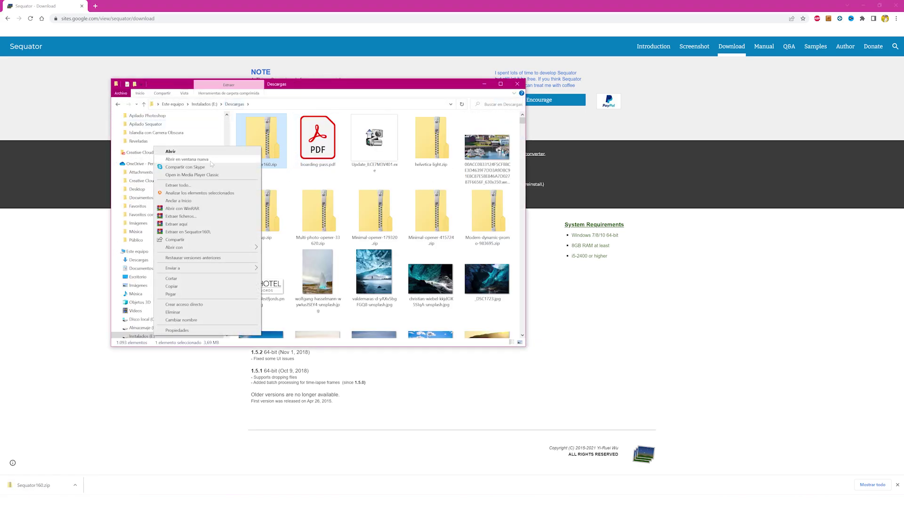
click(188, 232)
- Open the extracted Sequator160 folder and launch Sequator.exe
double_click(312, 202)
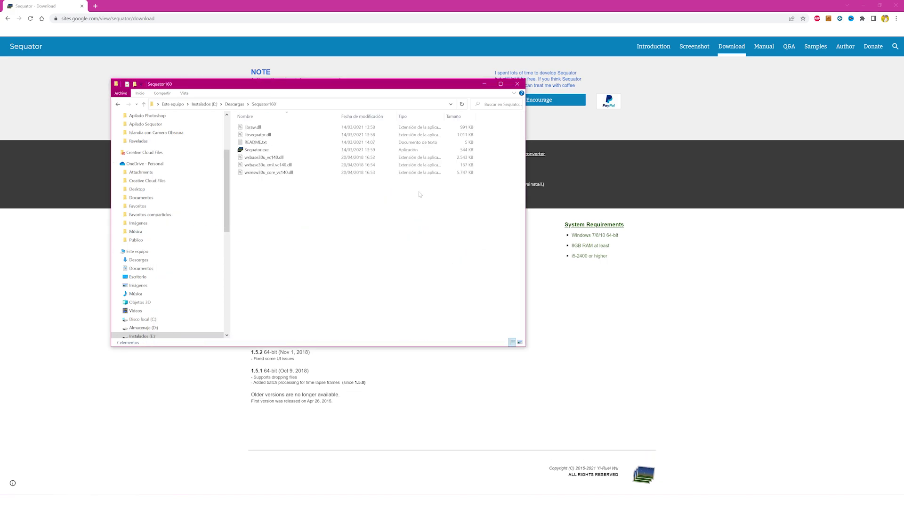
click(256, 151)
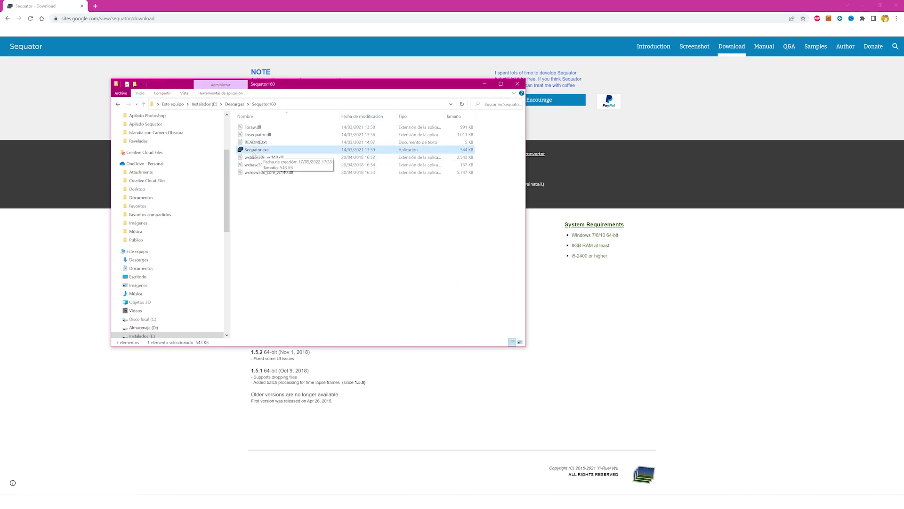
double_click(267, 150)
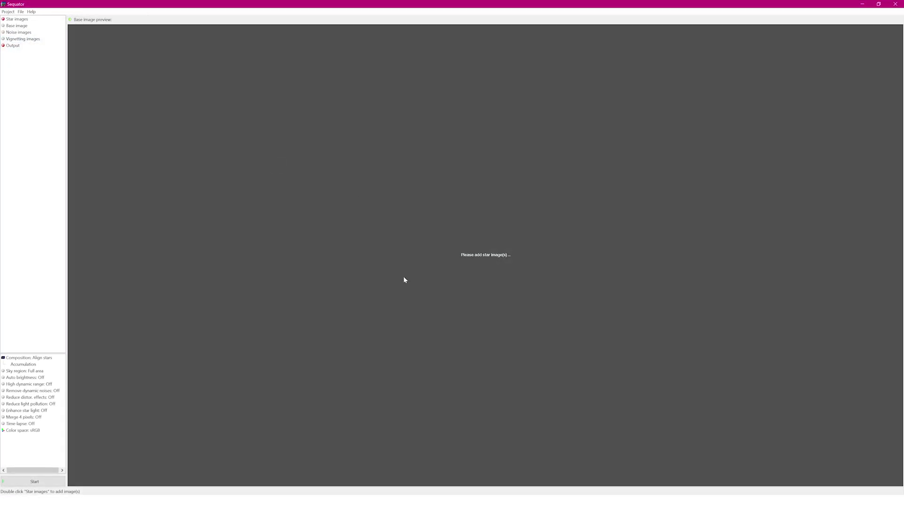
- Add _DSC2177.tif to _DSC2182.tif from the Apilado Sequator folder as the star images
double_click(14, 20)
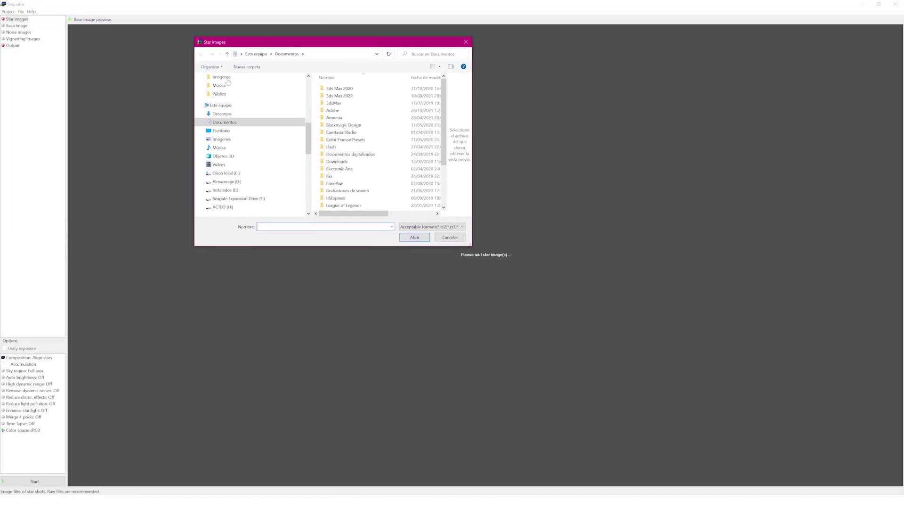
click(345, 93)
shift+click(417, 137)
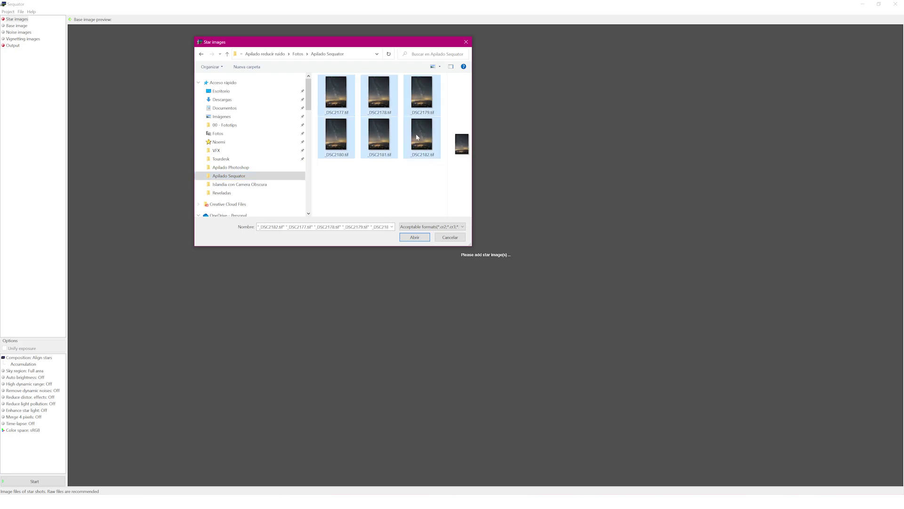
click(405, 237)
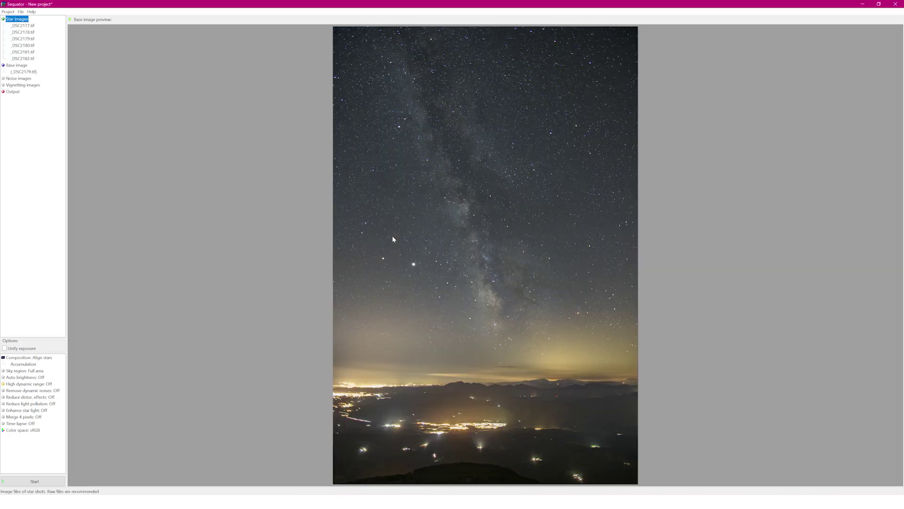
- Go through the first star images in the list and view the base image file choice without picking another file
click(24, 25)
click(28, 32)
click(31, 38)
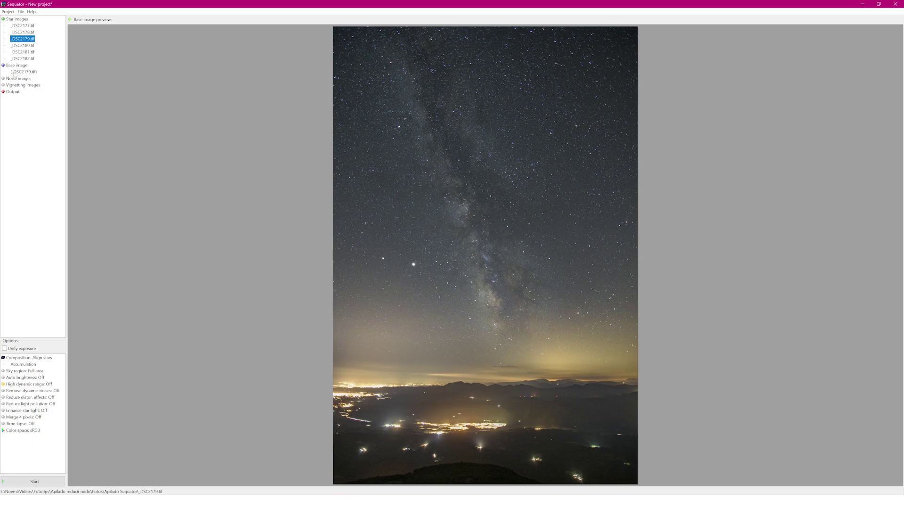
click(17, 66)
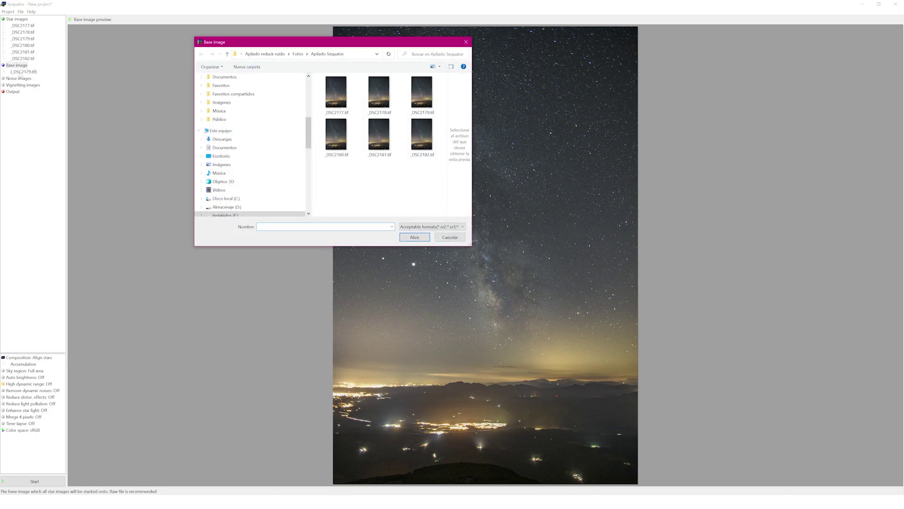
click(465, 43)
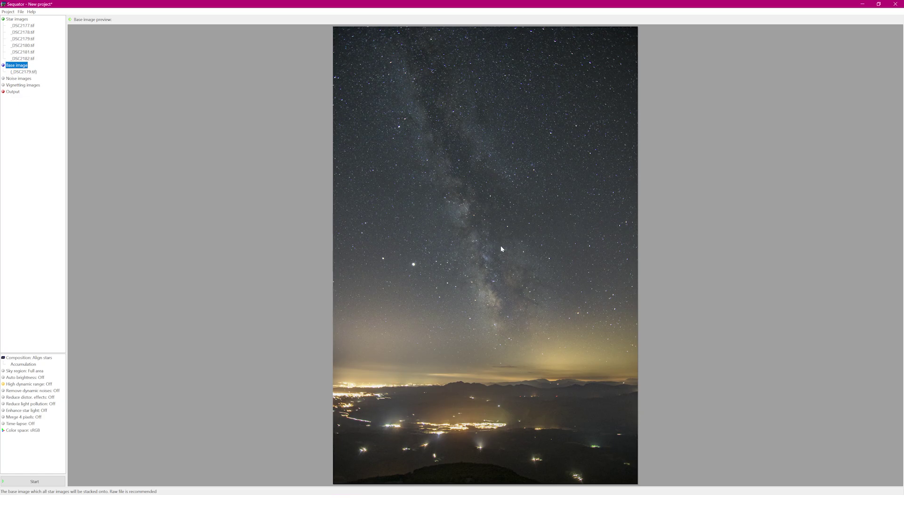
- Set the output file to an uncompressed TIFF named Apilado Sequator in the Apilado Sequator folder
click(11, 94)
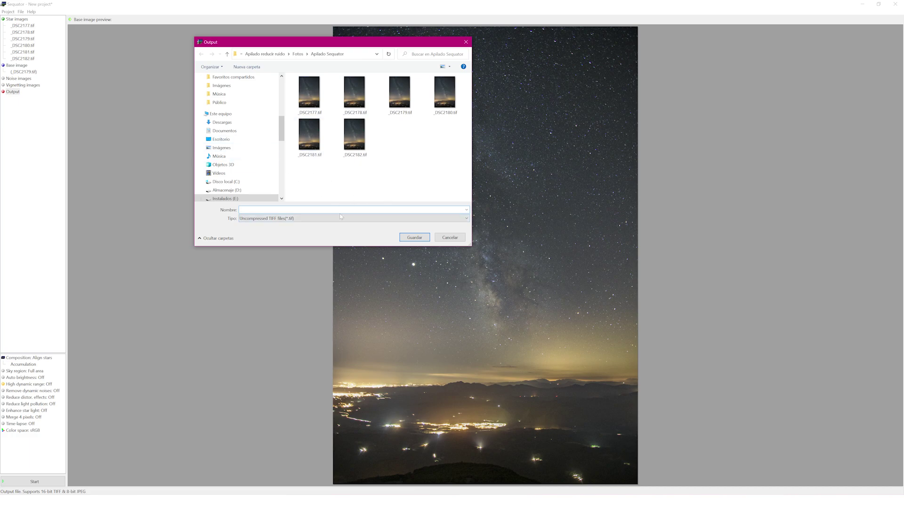
text(Apilado Sequator)
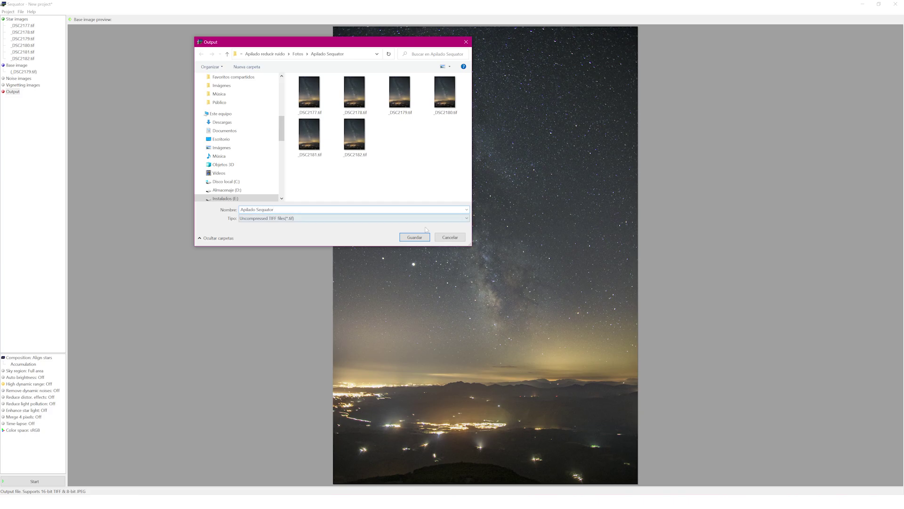
click(415, 238)
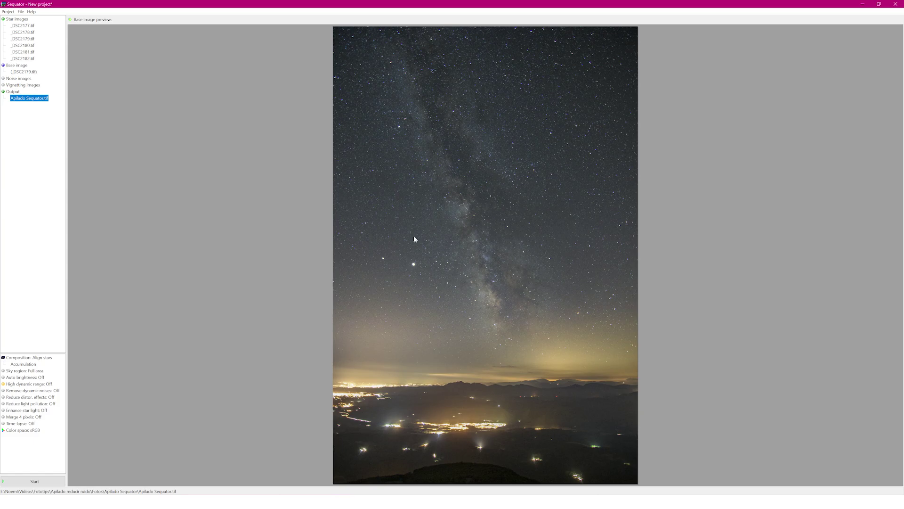
- Set the Align stars composition to compute with the Freeze ground option
click(28, 357)
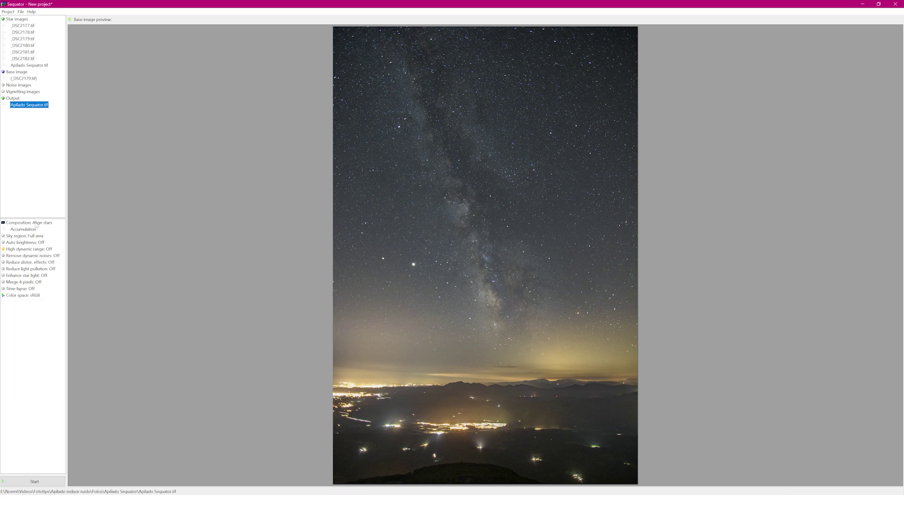
click(47, 223)
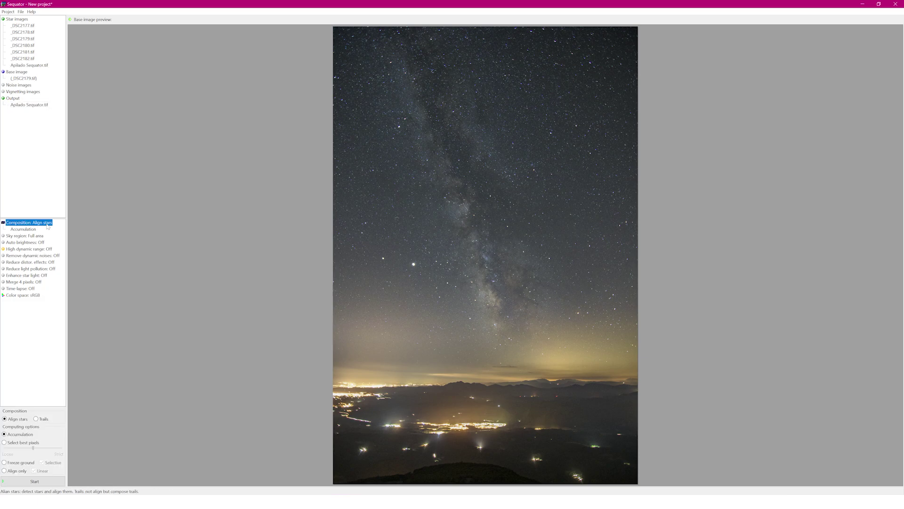
click(19, 230)
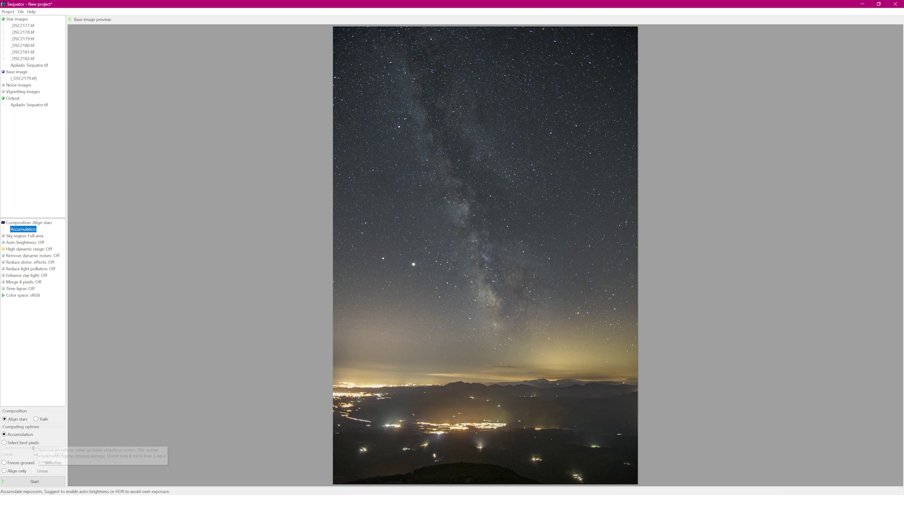
click(5, 463)
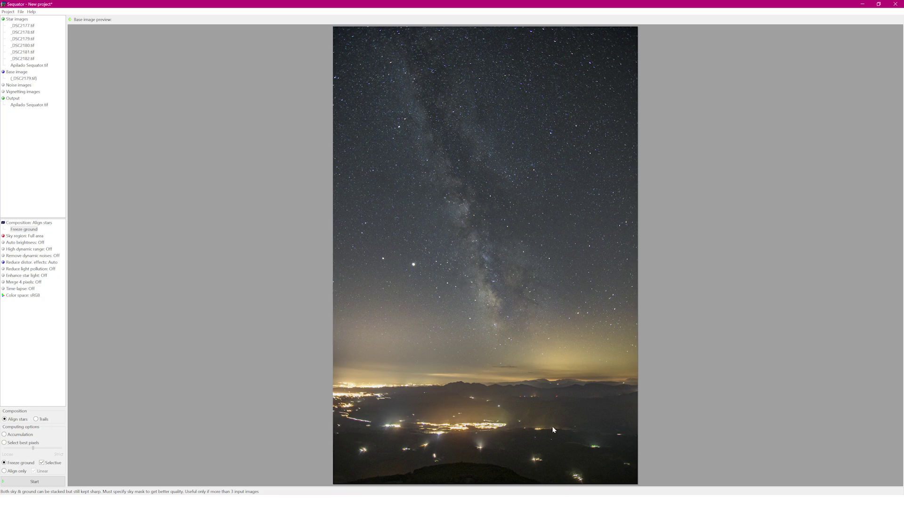
- Define the sky region with an irregular mask by brushing over the entire sky down to the mountain horizon
click(18, 236)
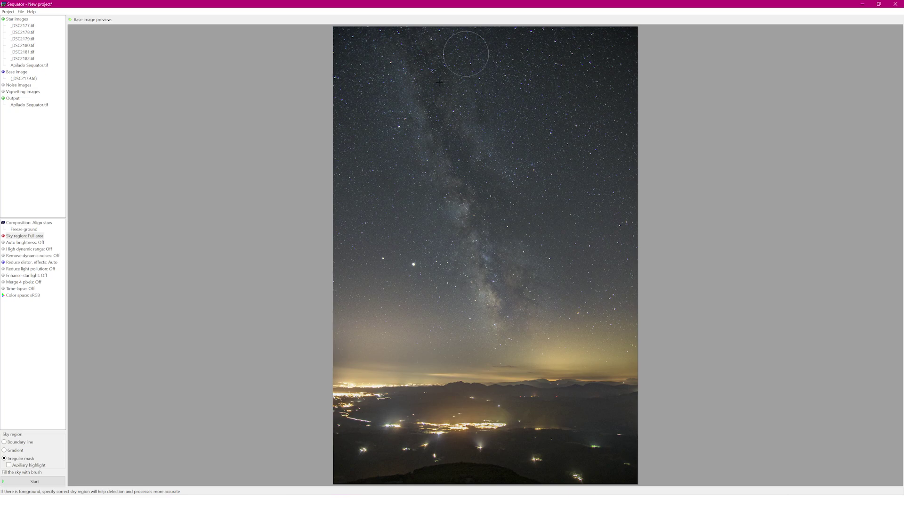
mouse_move(343, 38)
mouse_down()
mouse_move(638, 43)
mouse_move(637, 58)
mouse_move(329, 69)
mouse_move(558, 79)
mouse_move(639, 39)
mouse_move(620, 114)
mouse_move(332, 107)
mouse_move(637, 153)
mouse_move(383, 154)
mouse_move(356, 178)
mouse_move(601, 184)
mouse_move(588, 215)
mouse_move(367, 212)
mouse_move(326, 222)
mouse_move(382, 240)
mouse_move(628, 245)
mouse_move(334, 267)
mouse_move(627, 288)
mouse_move(571, 317)
mouse_move(338, 313)
mouse_move(337, 358)
mouse_move(610, 355)
mouse_move(632, 340)
mouse_up()
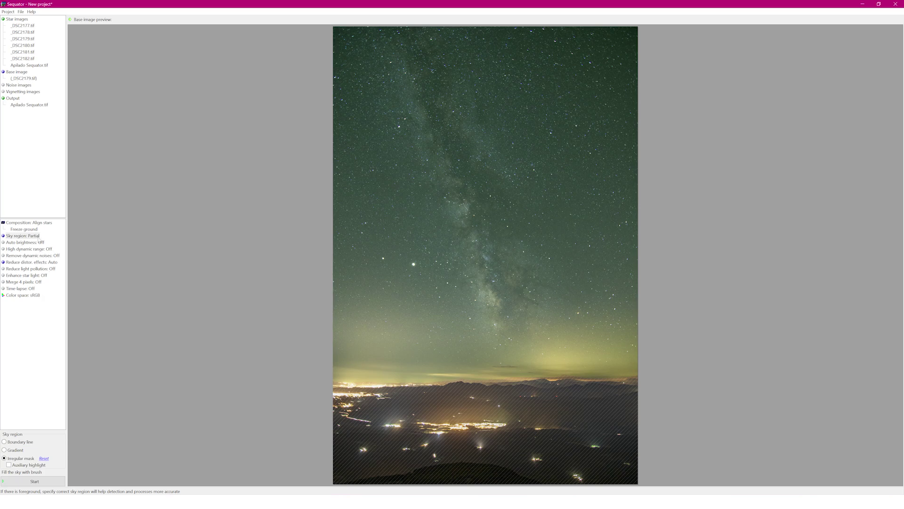
- Change the output color space to Adobe RGB
click(35, 295)
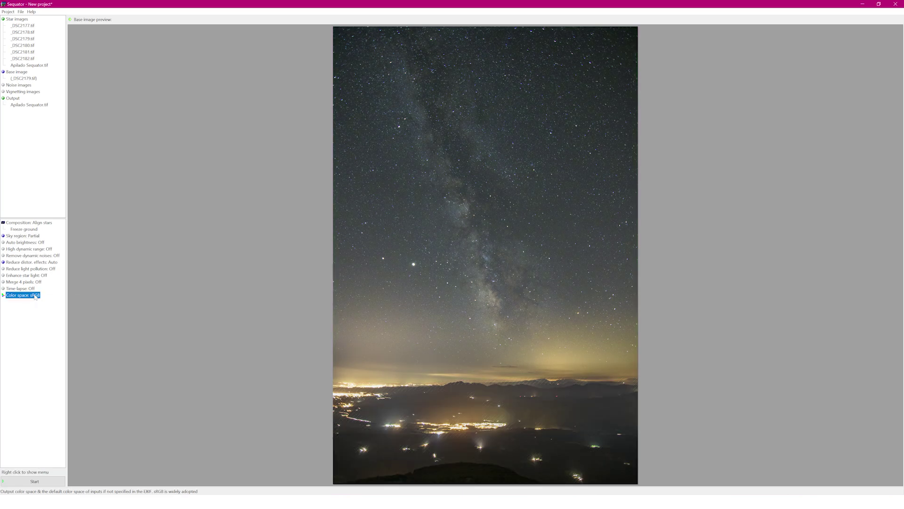
right_click(35, 296)
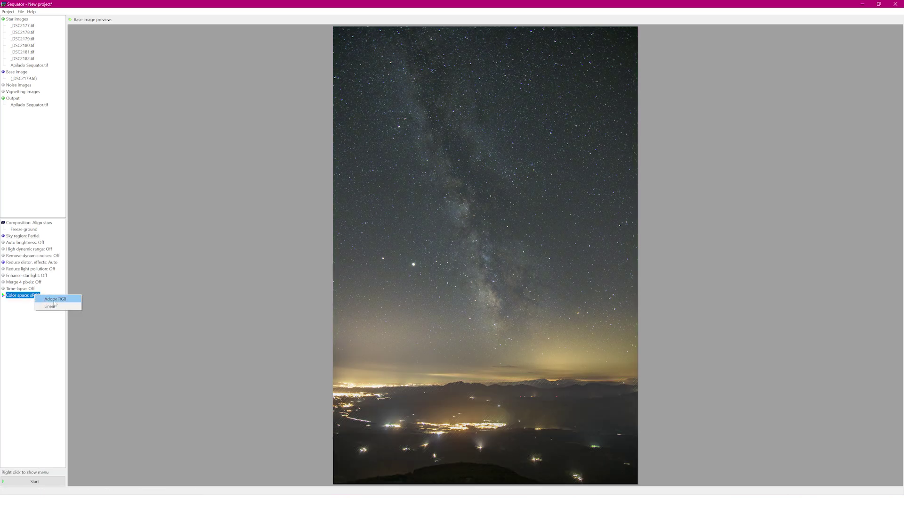
click(23, 296)
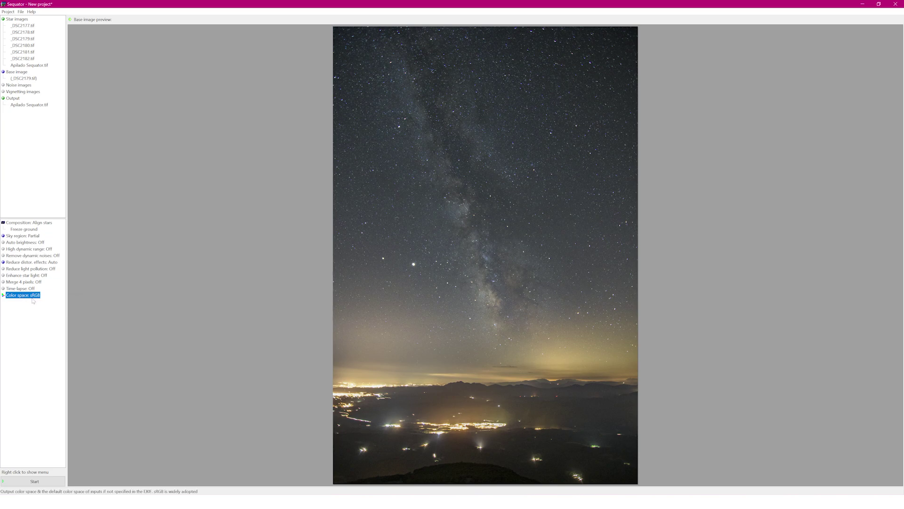
right_click(33, 297)
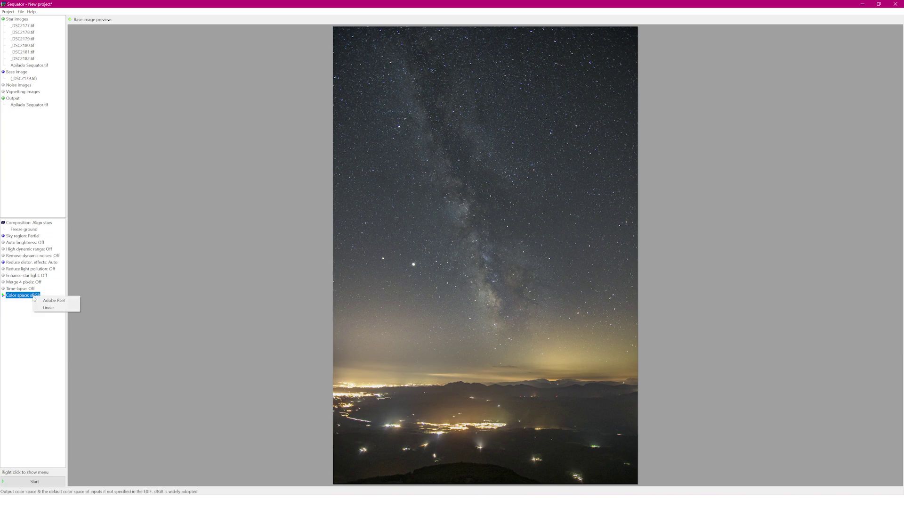
click(70, 303)
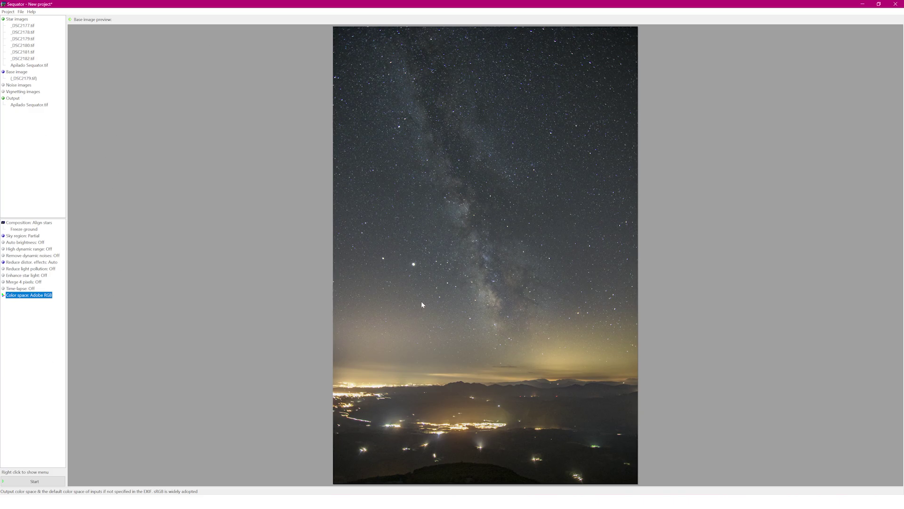
- Run the stacking process with these settings and close the processing report once it completes
click(33, 483)
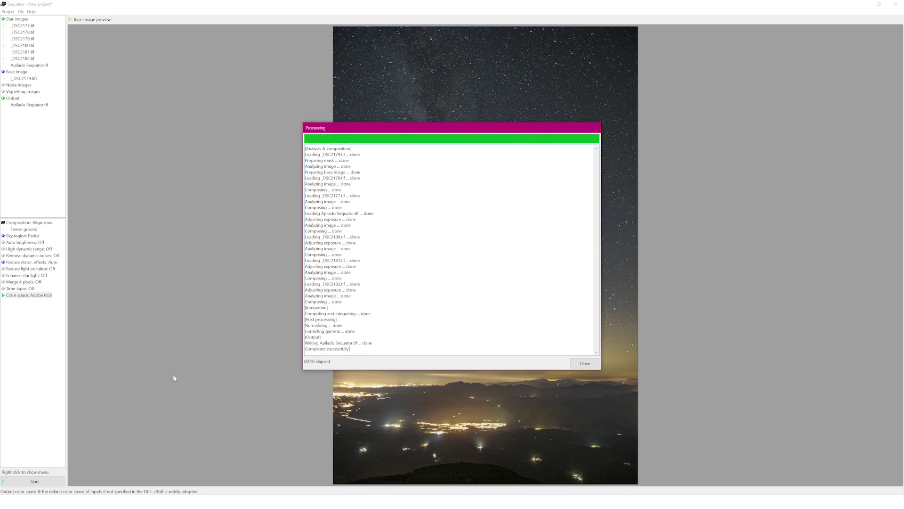
click(584, 363)
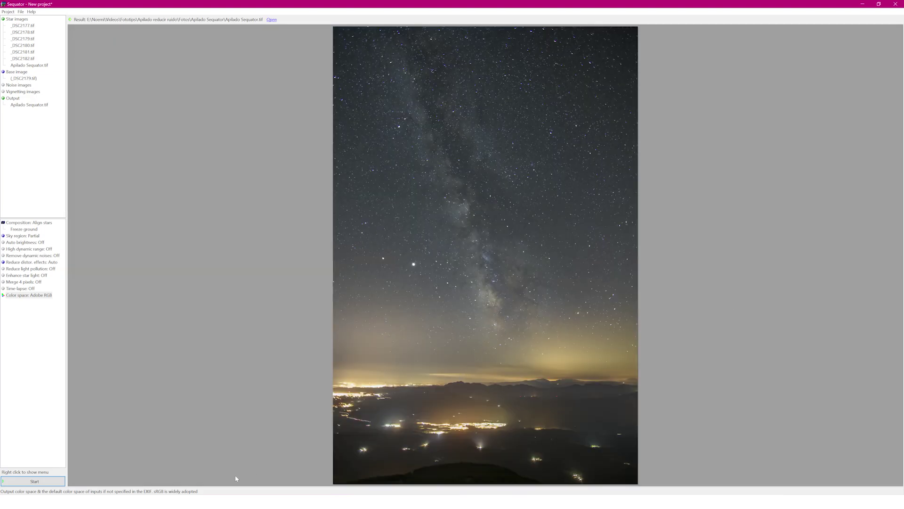
- Switch to Photoshop and open the stacked Apilado Sequator.tif from the Apilado Sequator folder as a new document
click(201, 501)
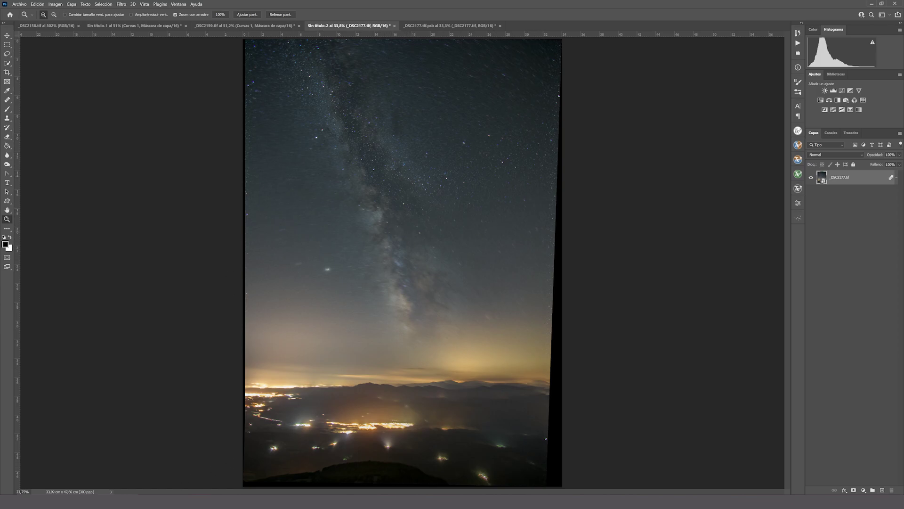
click(183, 501)
click(149, 468)
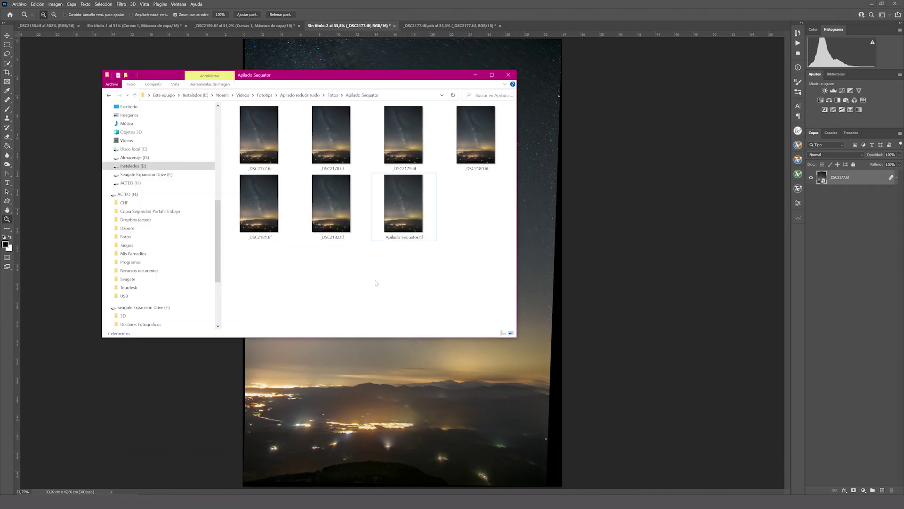
drag(403, 210, 597, 3)
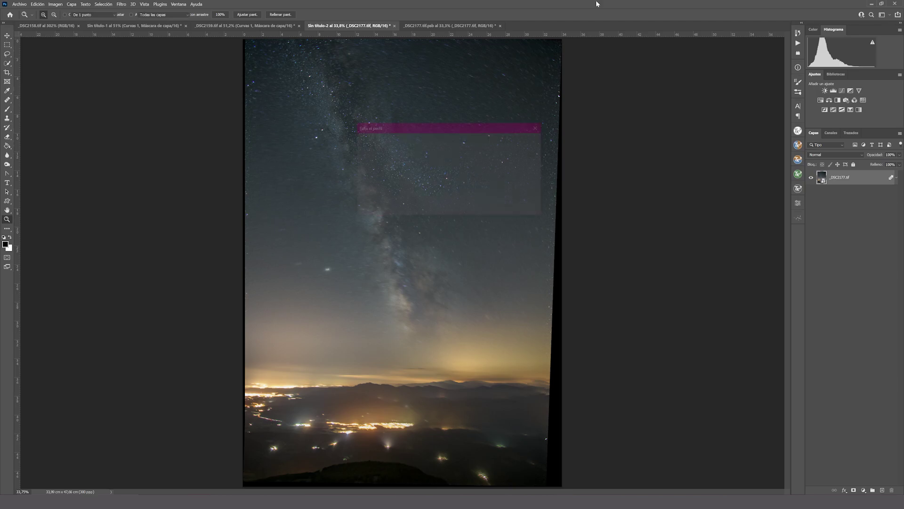
key(Return)
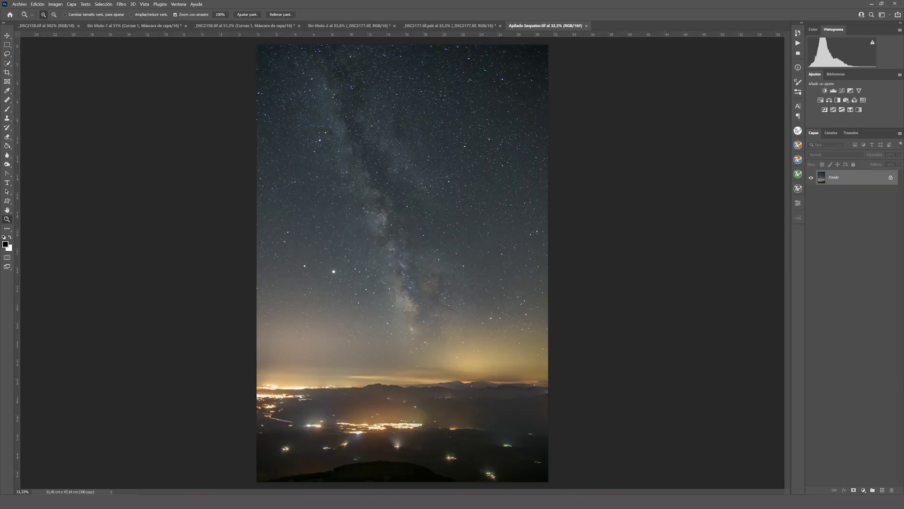
- Place the single shot _DSC2179.tif from the same folder as a layer above the stacked image
mouse_move(182, 501)
click(149, 469)
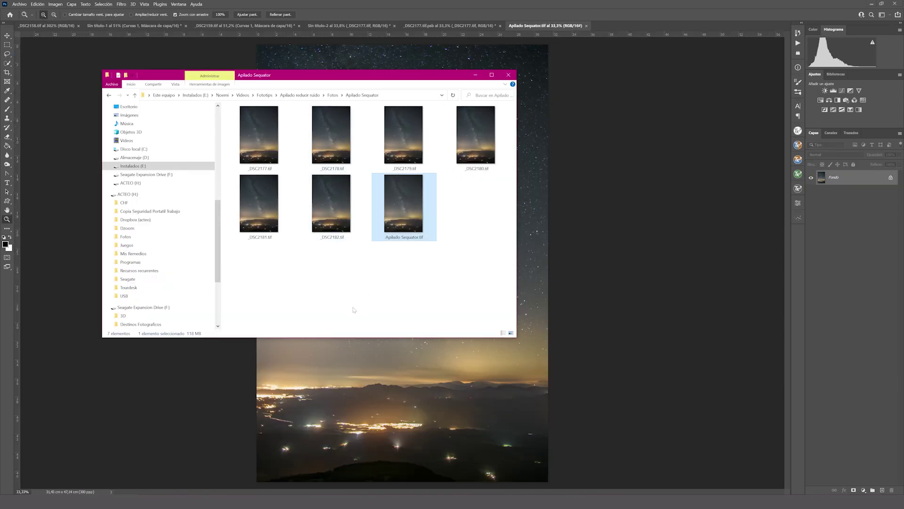
drag(403, 137, 577, 165)
key(Return)
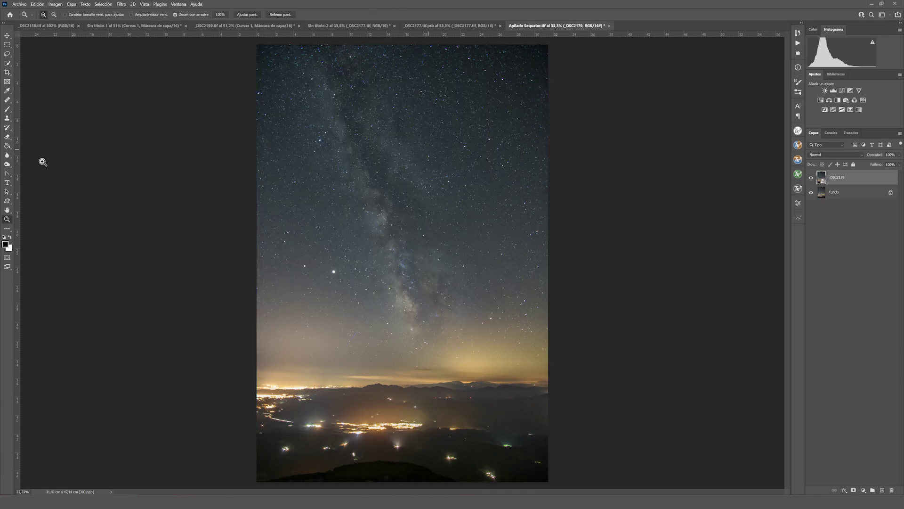
- Compare noise in the Milky Way sky up close by repeatedly hiding and showing the _DSC2179 layer over the stack
key(ctrl+0)
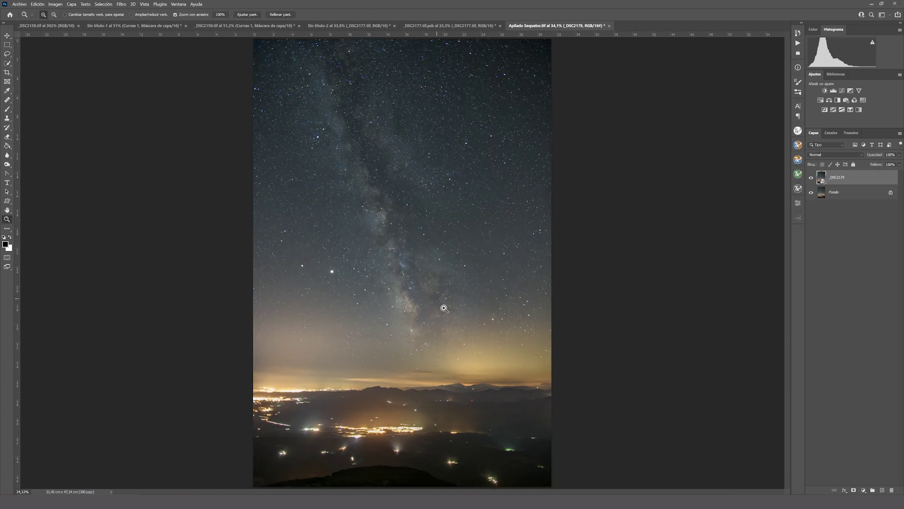
drag(419, 313, 564, 260)
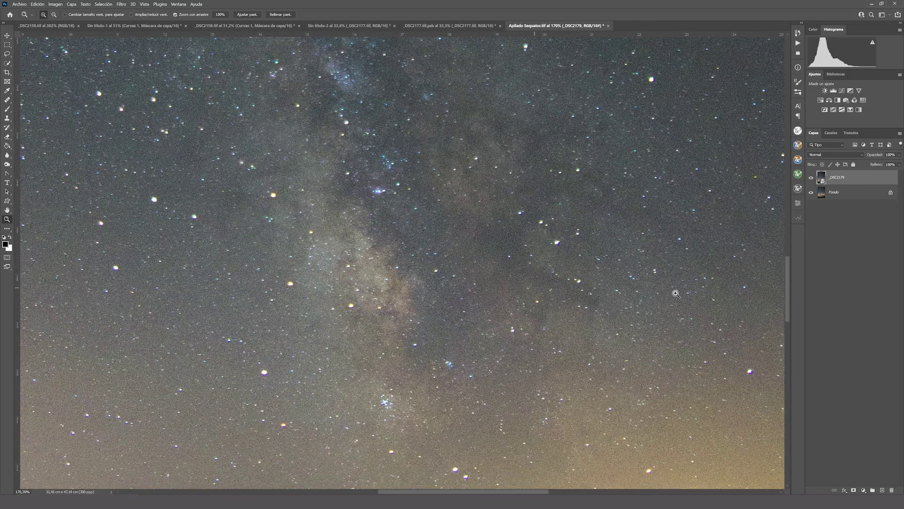
scroll(788, 264, down, 3)
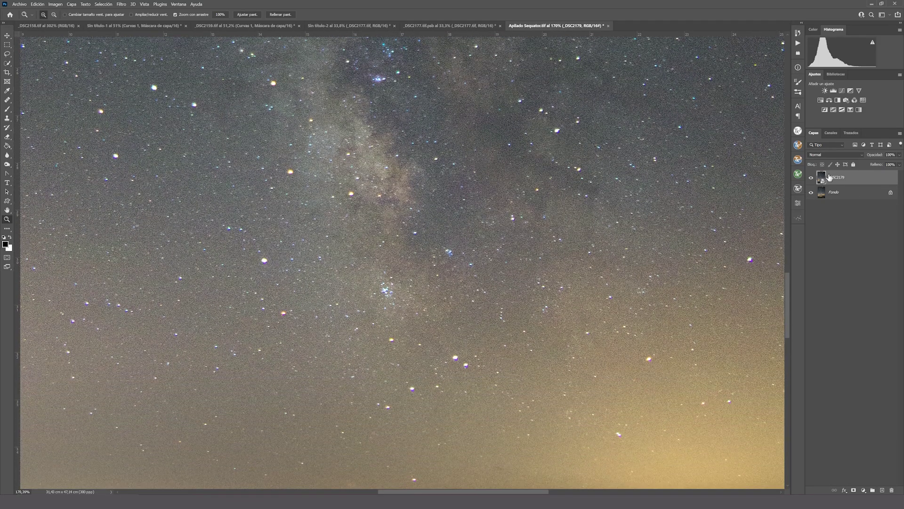
mouse_move(788, 281)
mouse_down()
mouse_move(788, 329)
mouse_move(788, 297)
mouse_up()
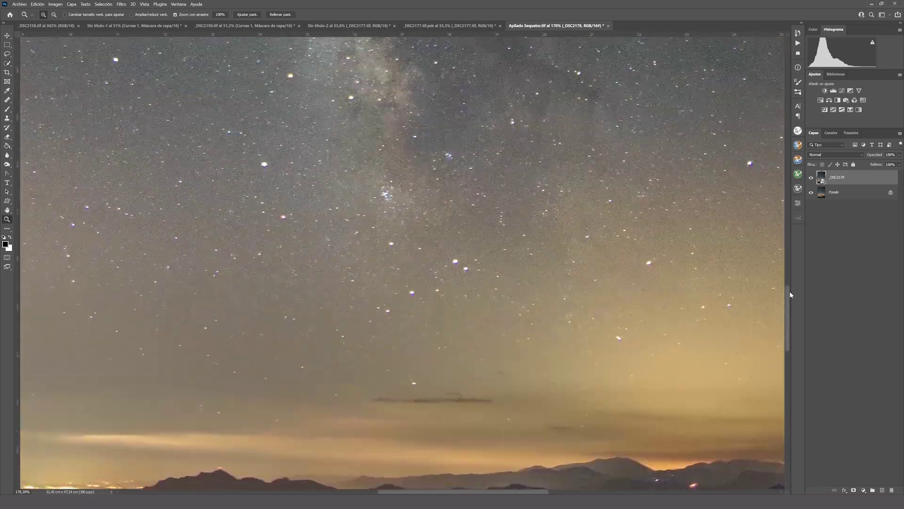
click(812, 180)
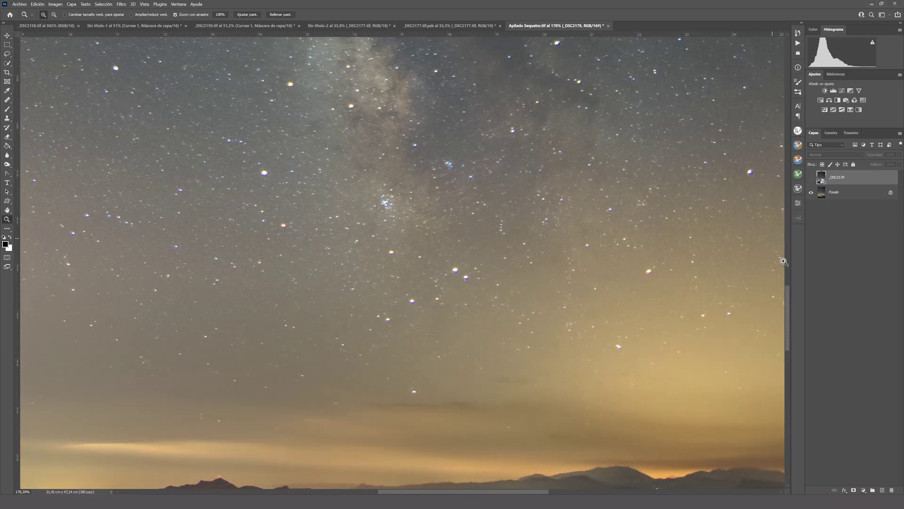
drag(788, 287, 789, 261)
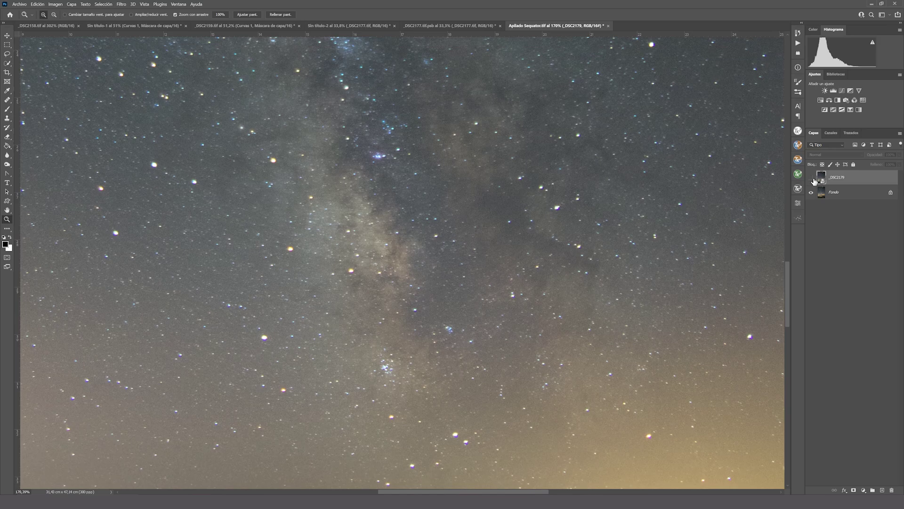
click(812, 179)
click(812, 179)
click(812, 179)
click(811, 180)
click(812, 179)
- Compare noise in the mountains and town lights by toggling the single-shot layer's visibility
drag(787, 273, 781, 340)
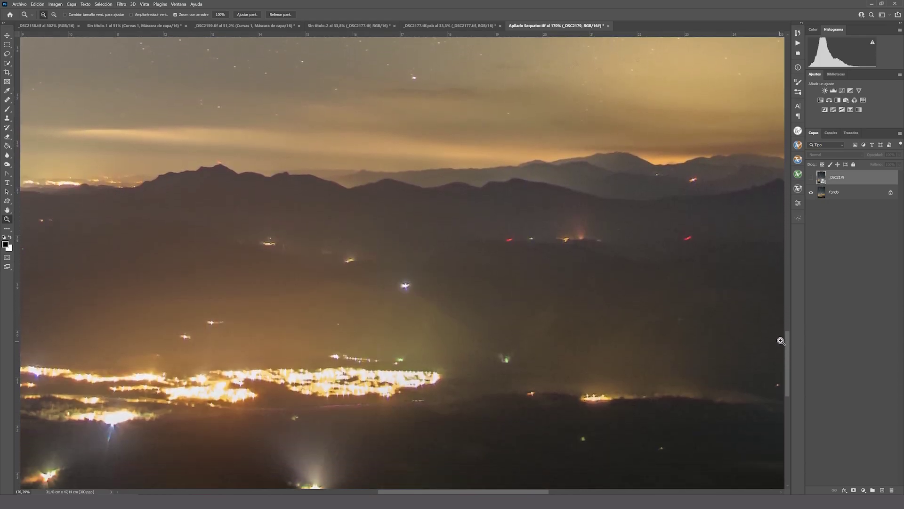
click(812, 179)
click(812, 179)
click(812, 180)
click(812, 180)
click(812, 179)
click(812, 179)
click(812, 179)
click(812, 178)
click(812, 179)
- Compare the single shot with the stacked result across the whole frame by toggling the _DSC2179 layer's visibility
drag(784, 354, 795, 312)
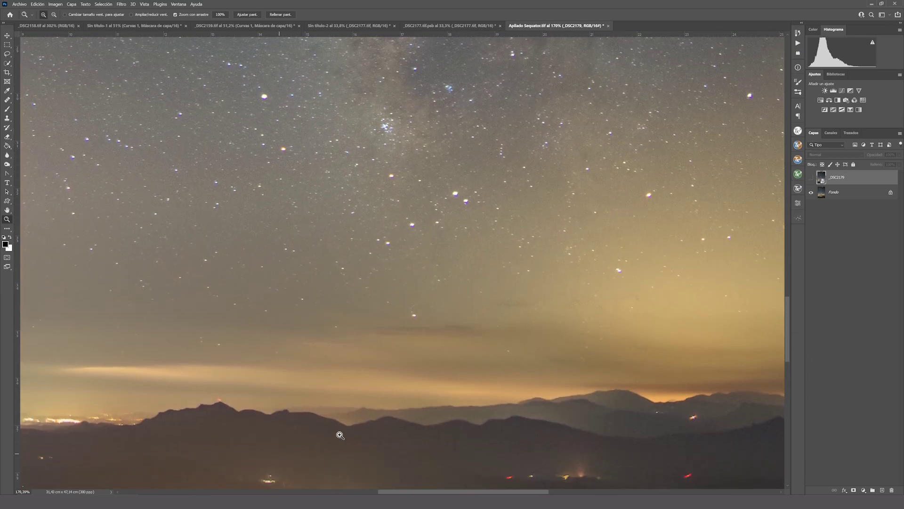
key(ctrl+1)
key(ctrl+minus)
key(ctrl+minus)
key(ctrl+minus)
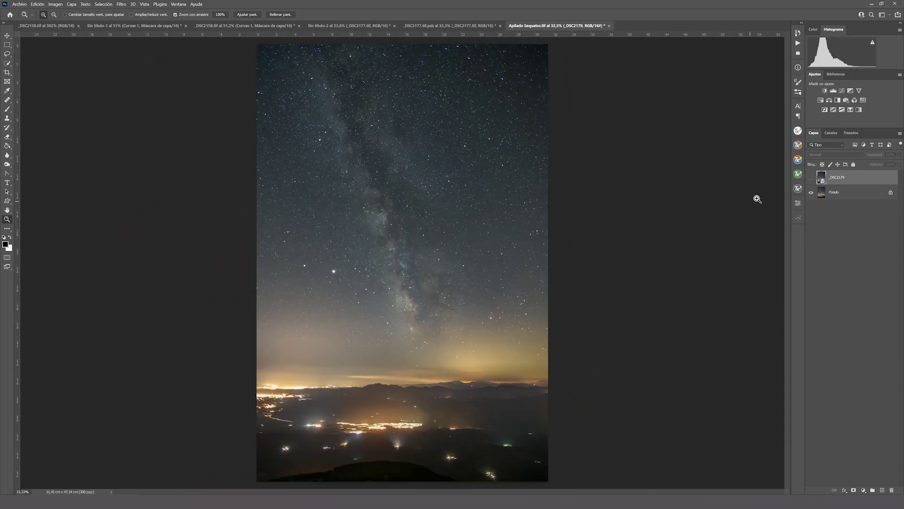
click(811, 178)
click(812, 178)
click(812, 178)
click(812, 178)
click(813, 179)
click(812, 179)
click(812, 179)
click(812, 179)
click(811, 178)
click(811, 178)
click(812, 178)
click(812, 178)
click(811, 178)
click(812, 179)
click(812, 178)
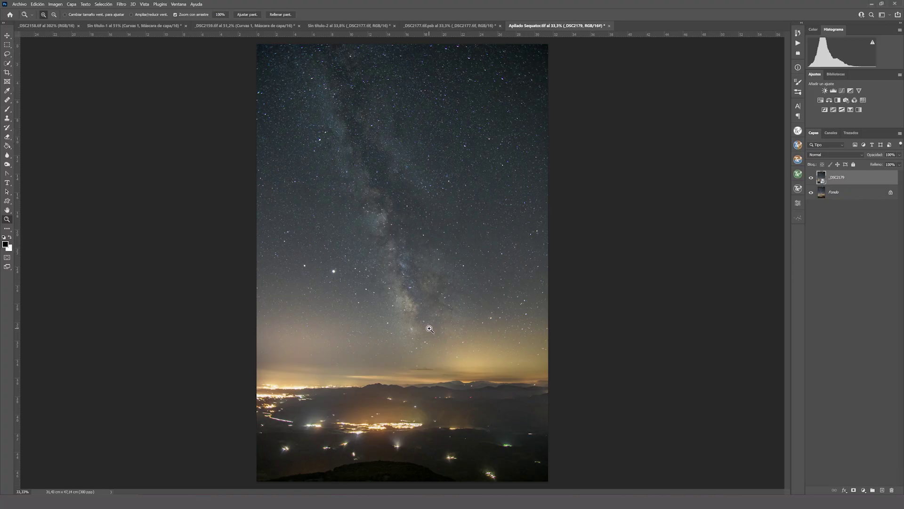
- Add a Curves adjustment layer on top with a contrast S-curve, setting input 128 to output 159 and input 71 to output 61
drag(429, 328, 448, 344)
drag(439, 492, 428, 491)
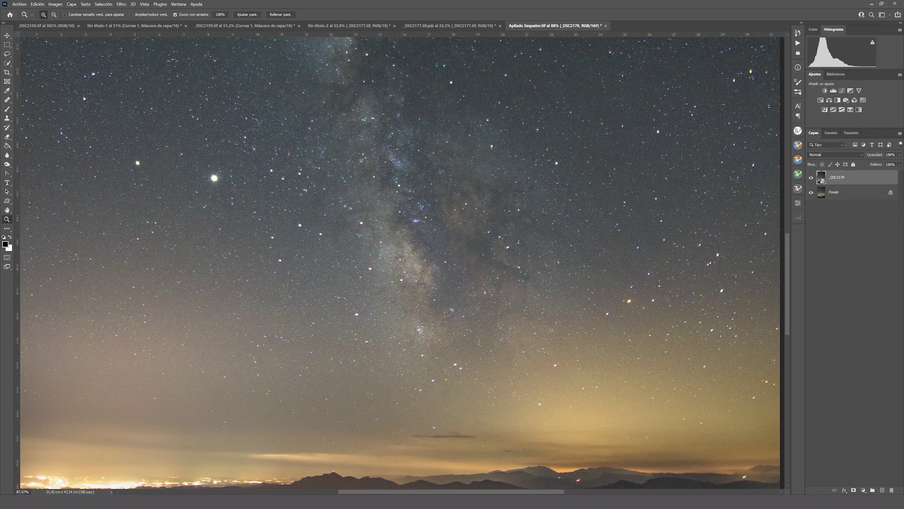
click(864, 491)
click(872, 396)
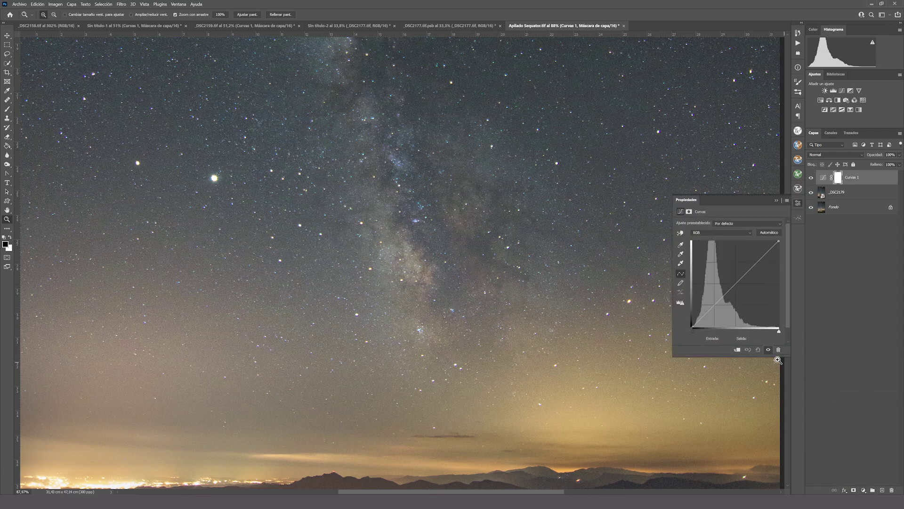
drag(716, 302, 736, 273)
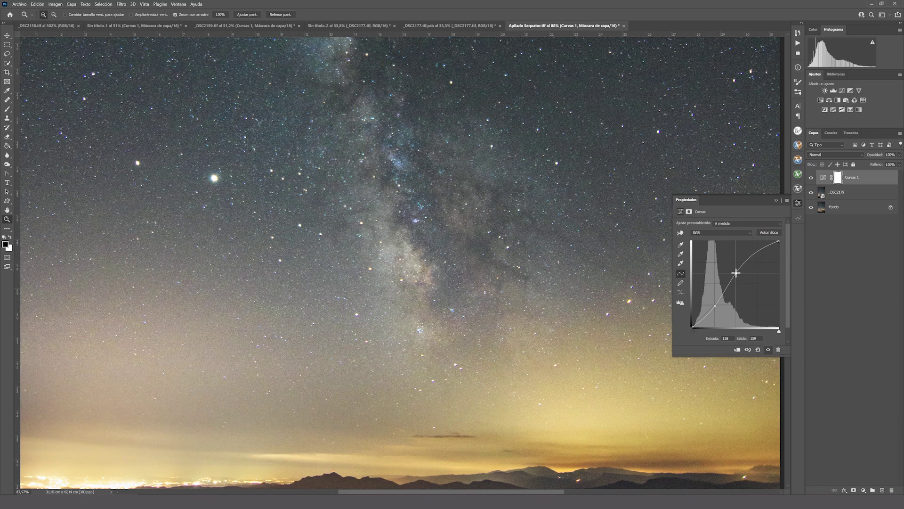
key(ctrl+minus)
key(ctrl+minus)
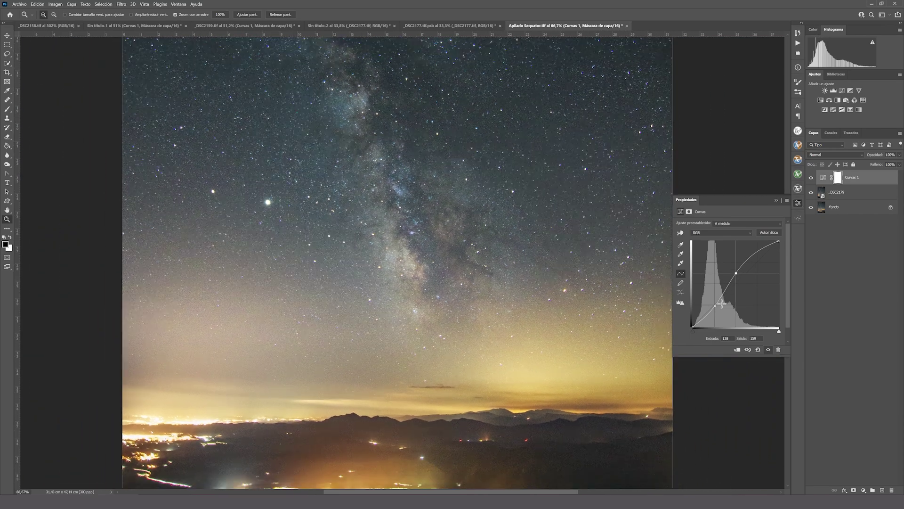
drag(714, 305, 717, 306)
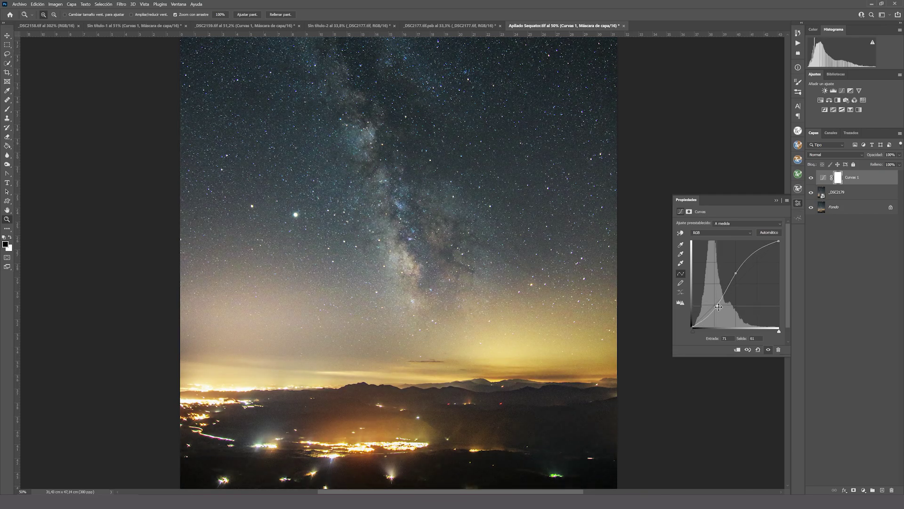
- Examine the noise in the sky and ground of the single shot with the Curves adjustment applied
drag(437, 261, 513, 158)
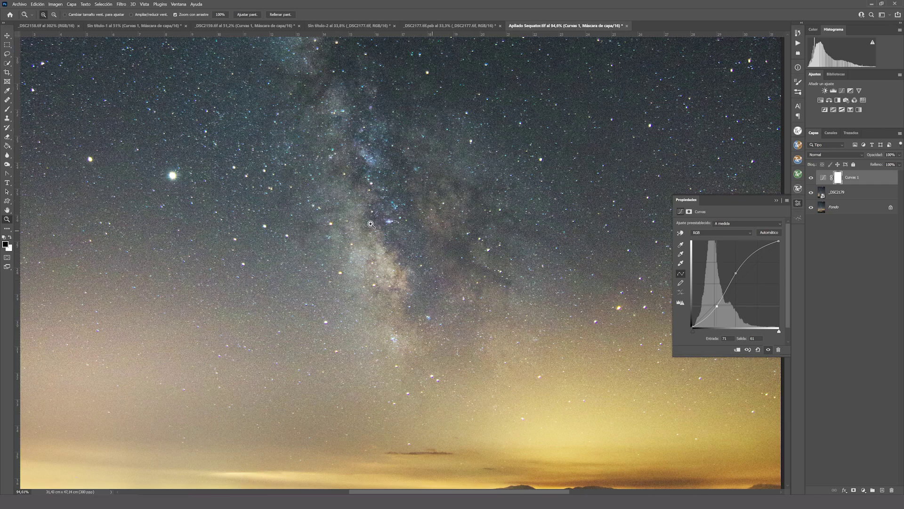
scroll(383, 329, down, 2)
scroll(487, 355, down, 9)
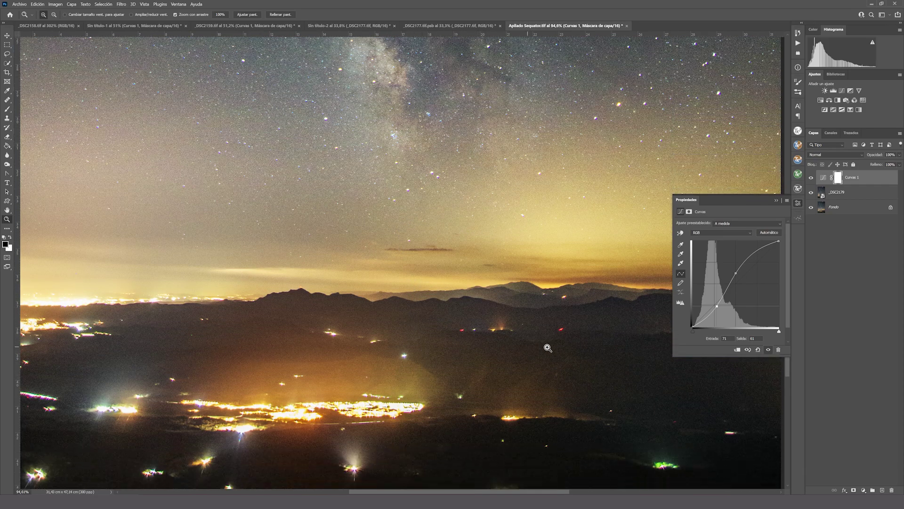
scroll(546, 348, up, 4)
scroll(541, 346, up, 10)
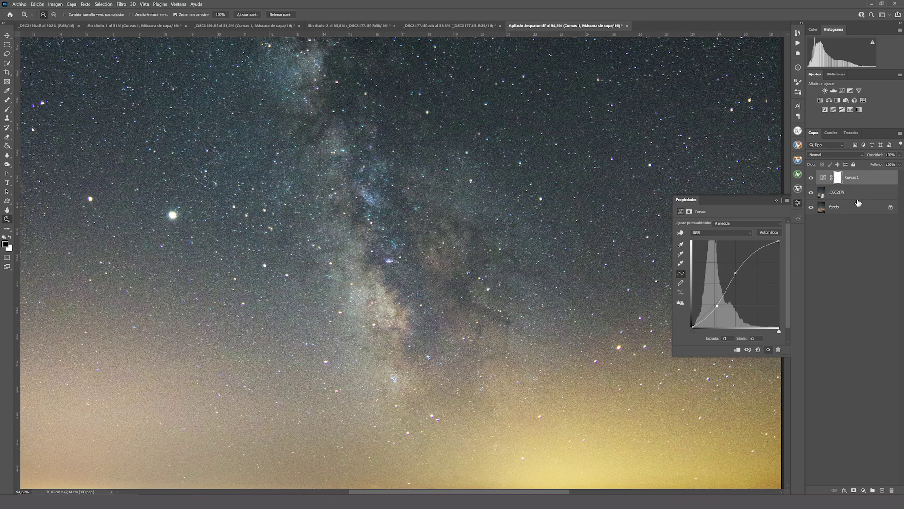
- Hide the _DSC2179 layer and inspect the stacked sky and ground, toggling layer visibility to compare
click(811, 192)
click(811, 177)
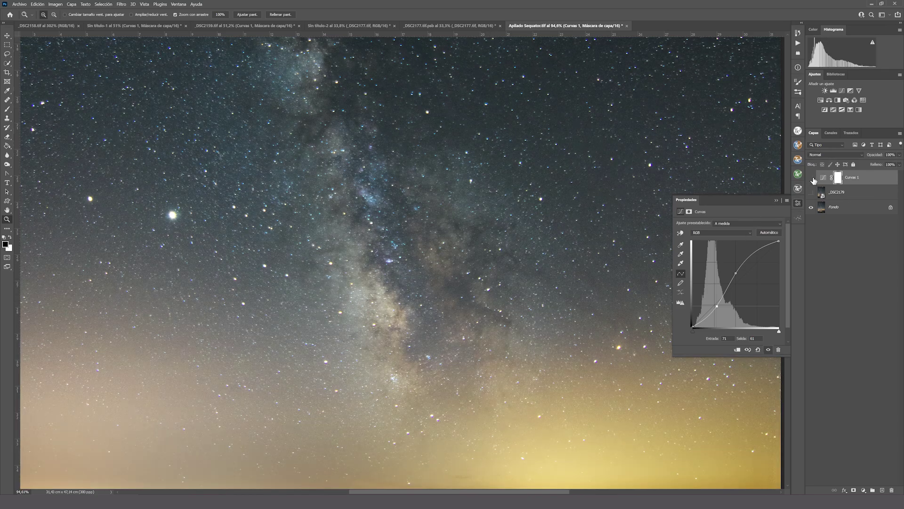
click(812, 178)
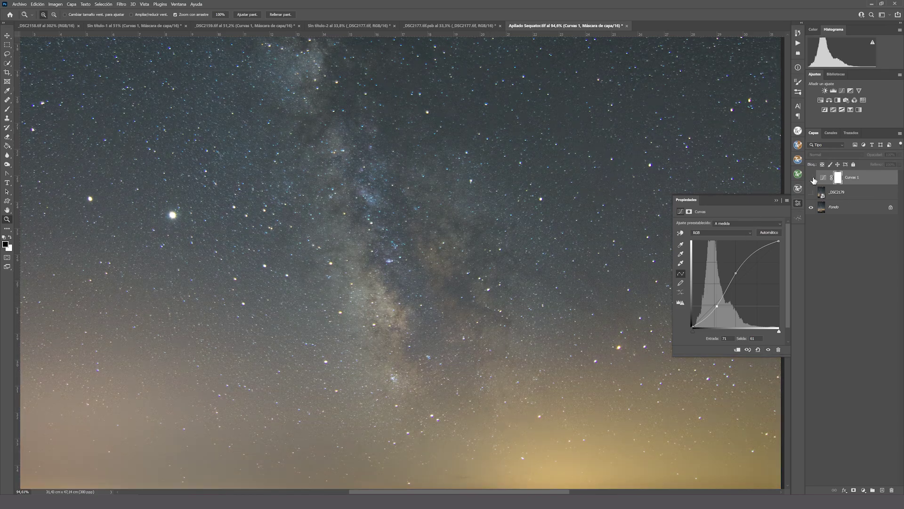
click(811, 178)
scroll(469, 274, down, 8)
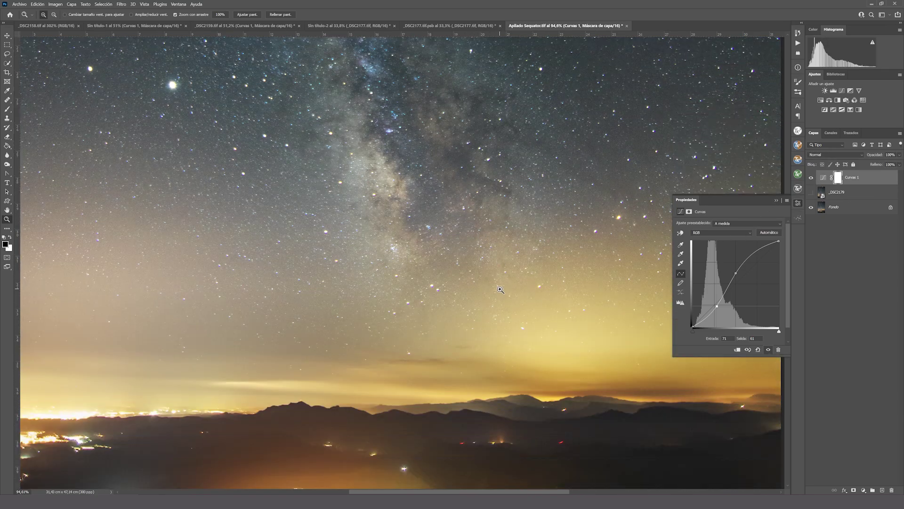
scroll(439, 338, down, 1)
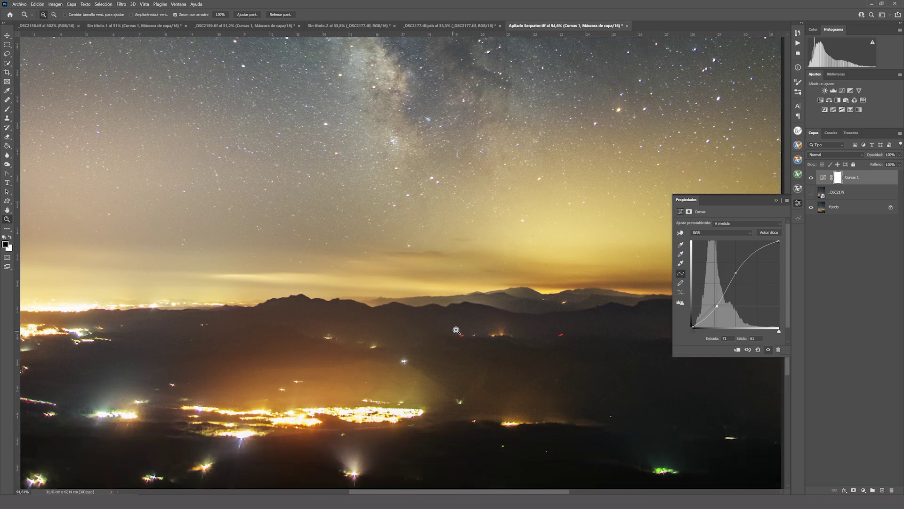
click(811, 178)
click(811, 178)
- Show the full curve-adjusted frame and hide the _DSC2179 layer to compare it with the stack
right_click(445, 183)
click(452, 188)
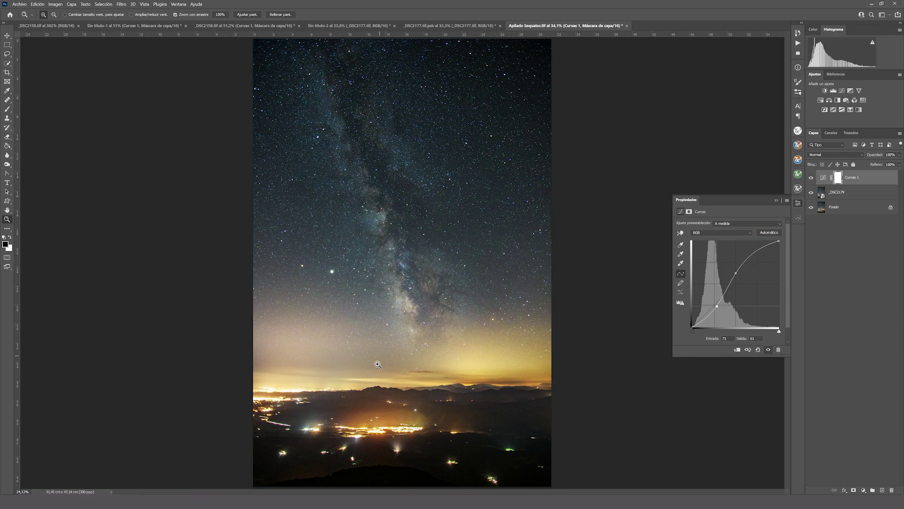
click(810, 192)
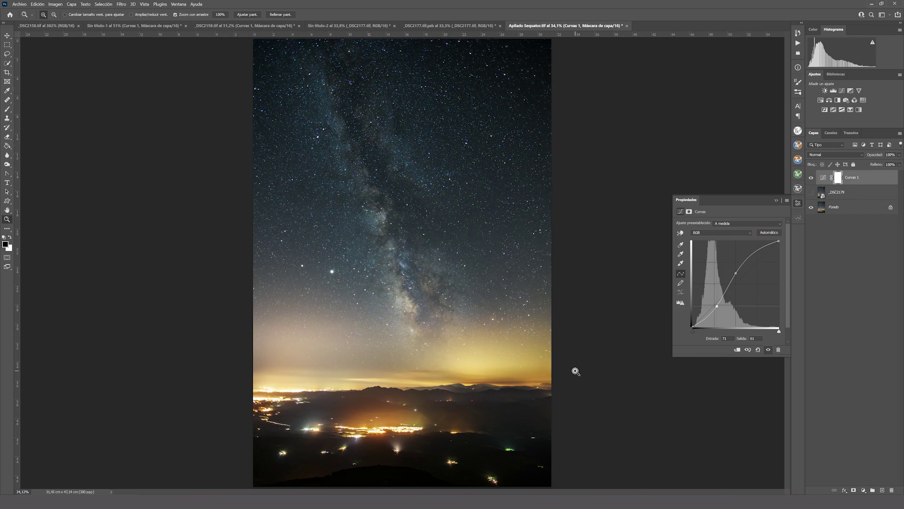